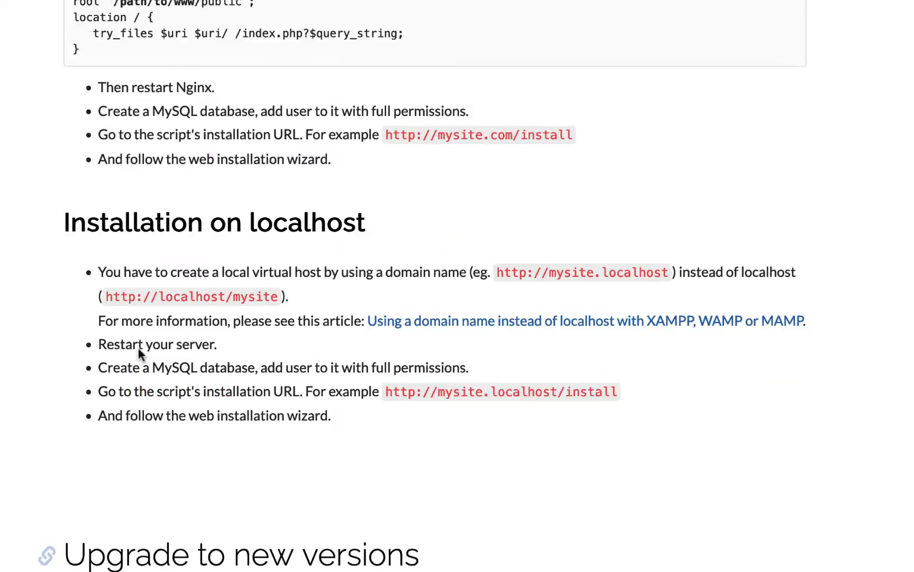
- Review the server requirements in the LaraClassifier installation documentation against the hosting control panel
{"action": "scroll", "coordinate": [138, 349], "scroll_direction": "up", "scroll_amount": 20}
{"action": "scroll", "coordinate": [138, 353], "scroll_direction": "up", "scroll_amount": 5}
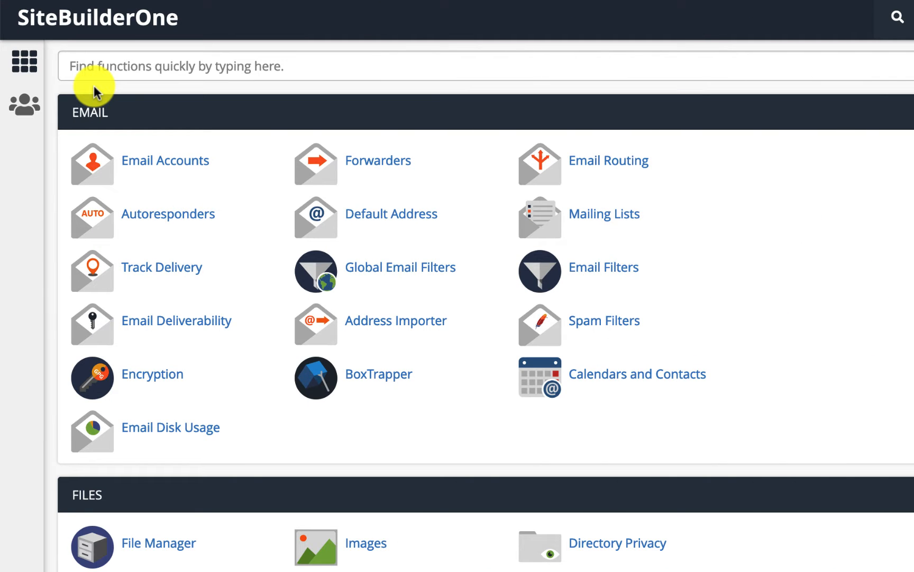
{"action": "scroll", "coordinate": [96, 93], "scroll_direction": "down", "scroll_amount": 4}
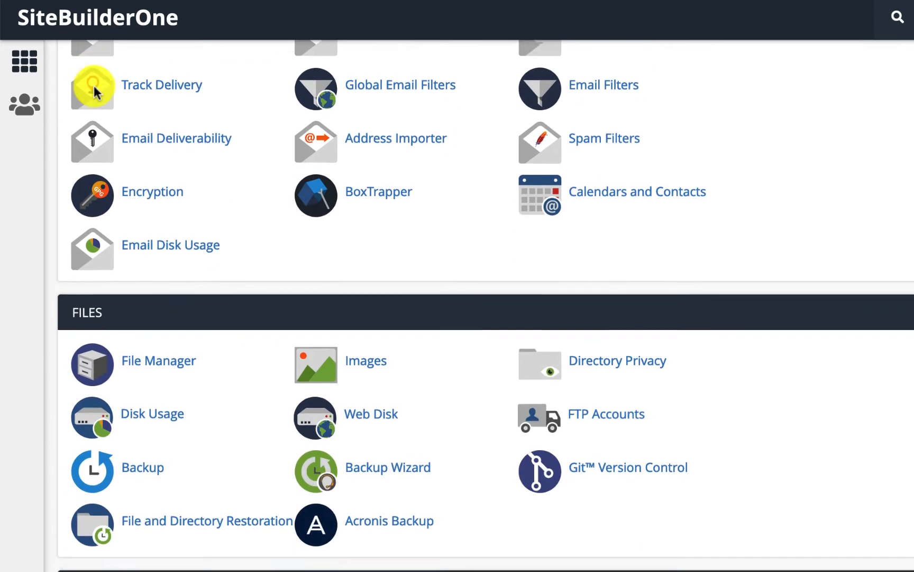
{"action": "scroll", "coordinate": [96, 92], "scroll_direction": "up", "scroll_amount": 4}
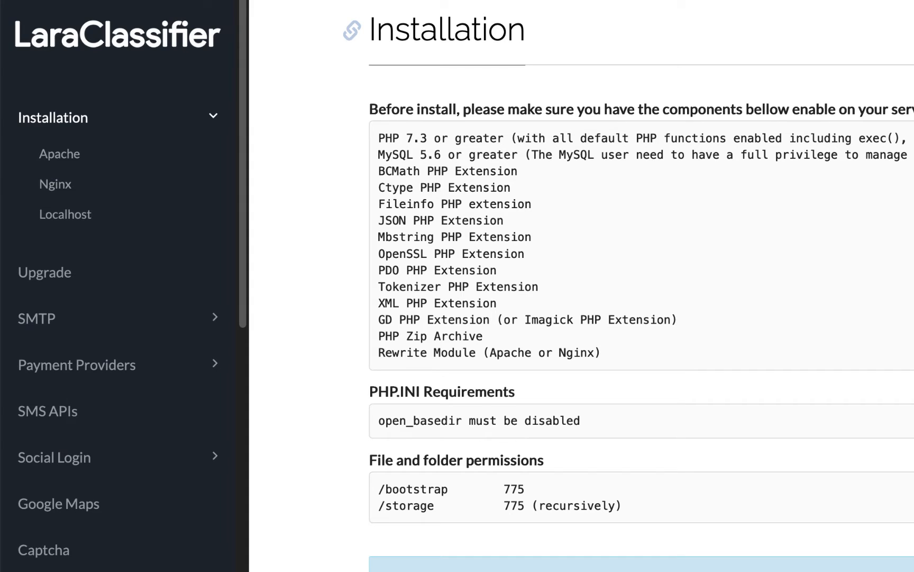
{"action": "scroll", "coordinate": [402, 101], "scroll_direction": "up", "scroll_amount": 3}
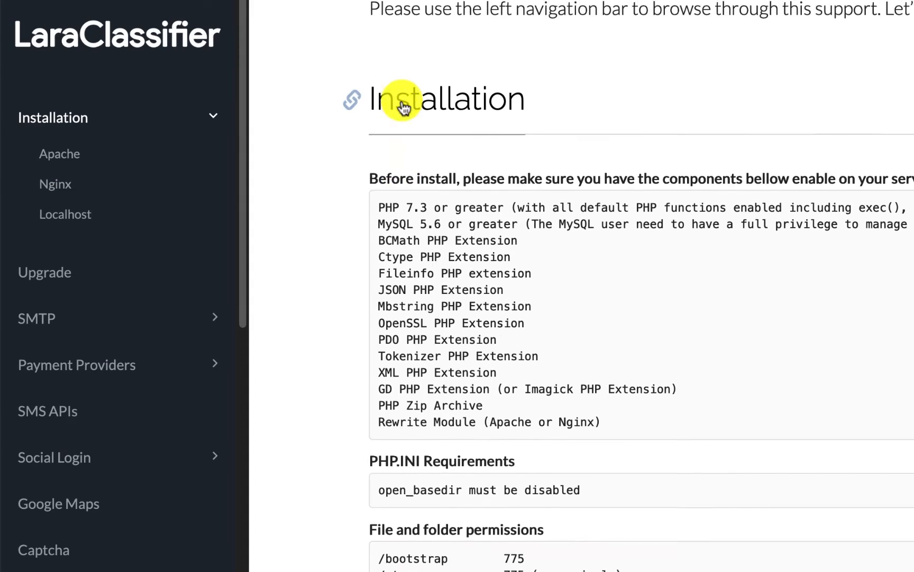
{"action": "scroll", "coordinate": [402, 103], "scroll_direction": "down", "scroll_amount": 2}
{"action": "scroll", "coordinate": [400, 98], "scroll_direction": "down", "scroll_amount": 1}
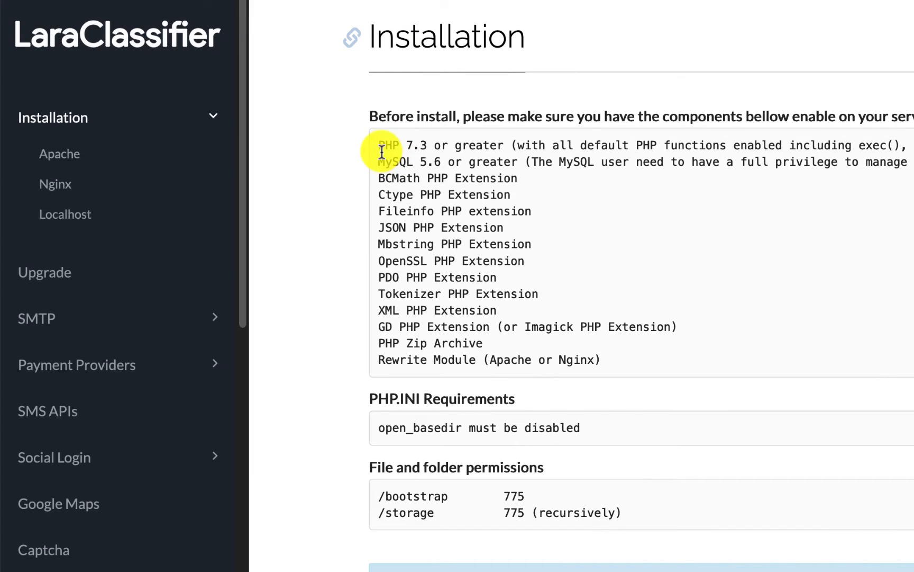
{"action": "left_click_drag", "start_coordinate": [377, 147], "coordinate": [455, 146]}
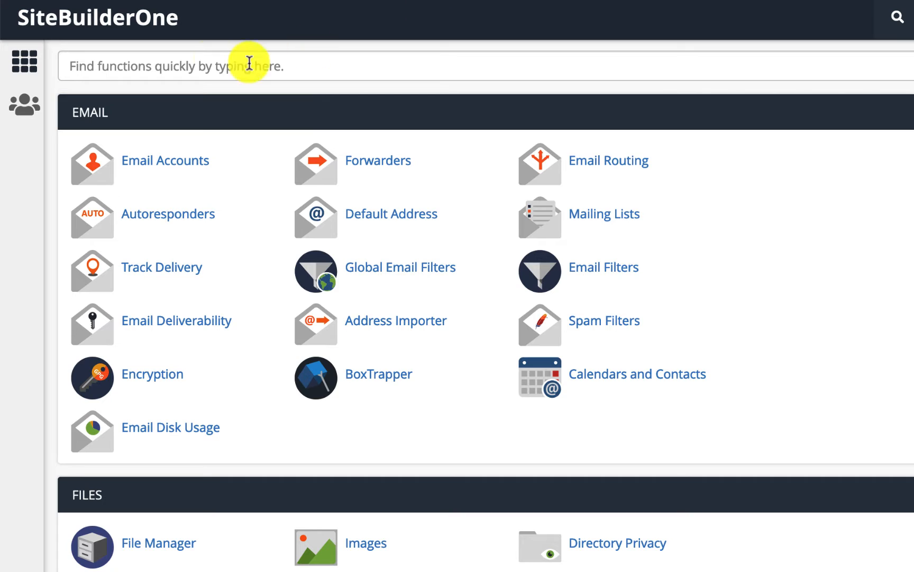
- Open the Select PHP Version tool and choose PHP version 7.4
{"action": "left_click", "coordinate": [208, 71]}
{"action": "type", "text": "php"}
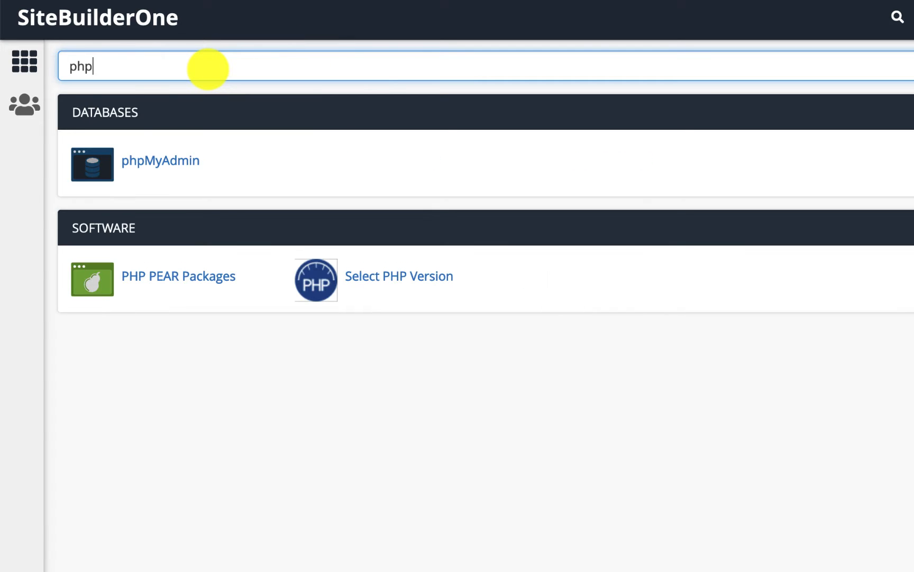
{"action": "left_click", "coordinate": [401, 286]}
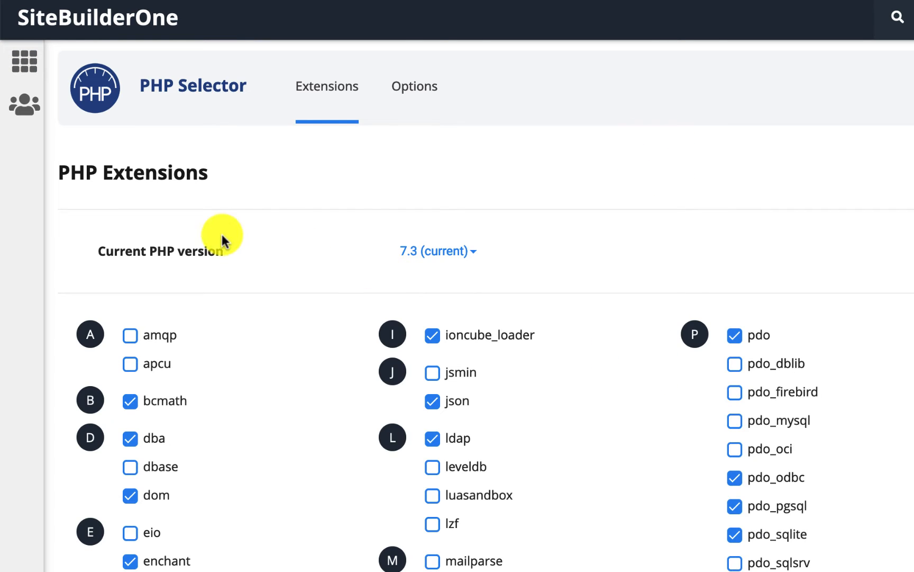
{"action": "left_click", "coordinate": [441, 266]}
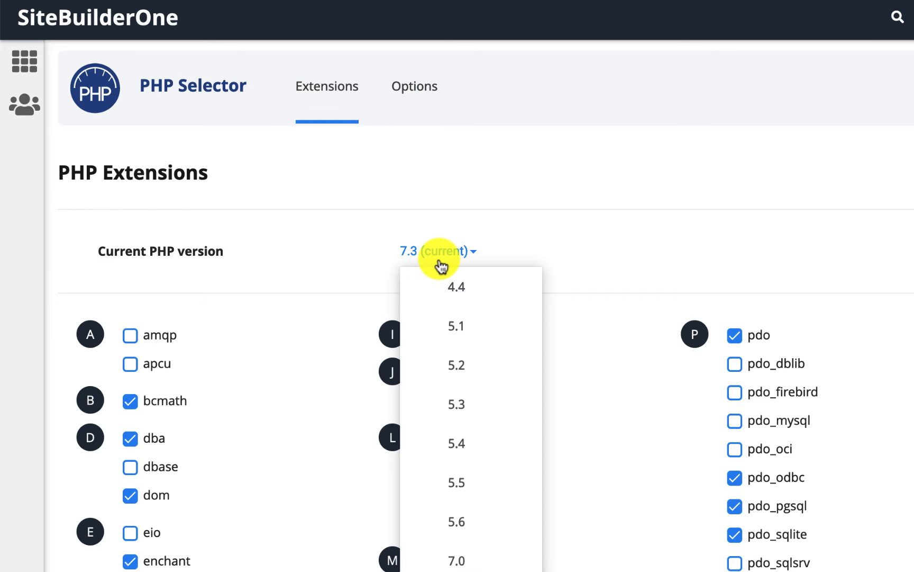
{"action": "scroll", "coordinate": [441, 266], "scroll_direction": "down", "scroll_amount": 5}
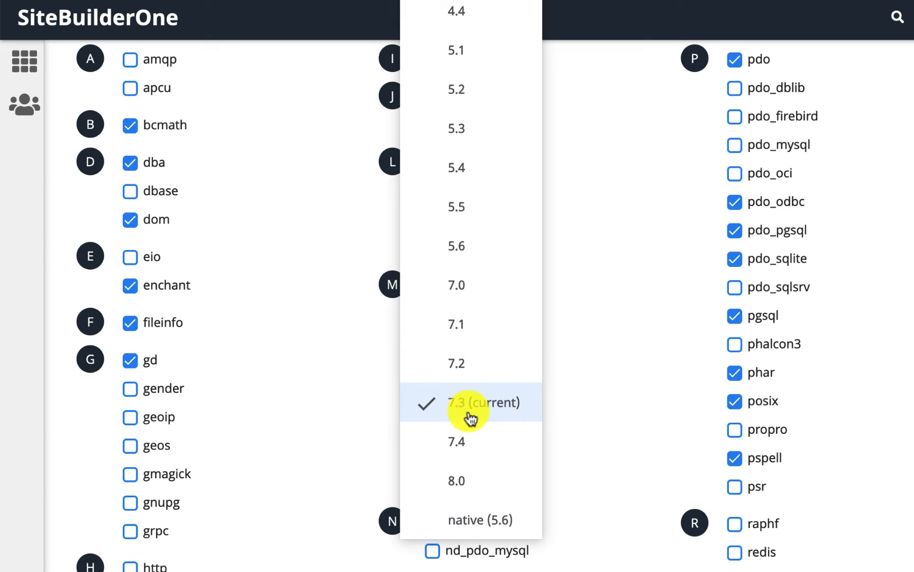
{"action": "left_click", "coordinate": [464, 446]}
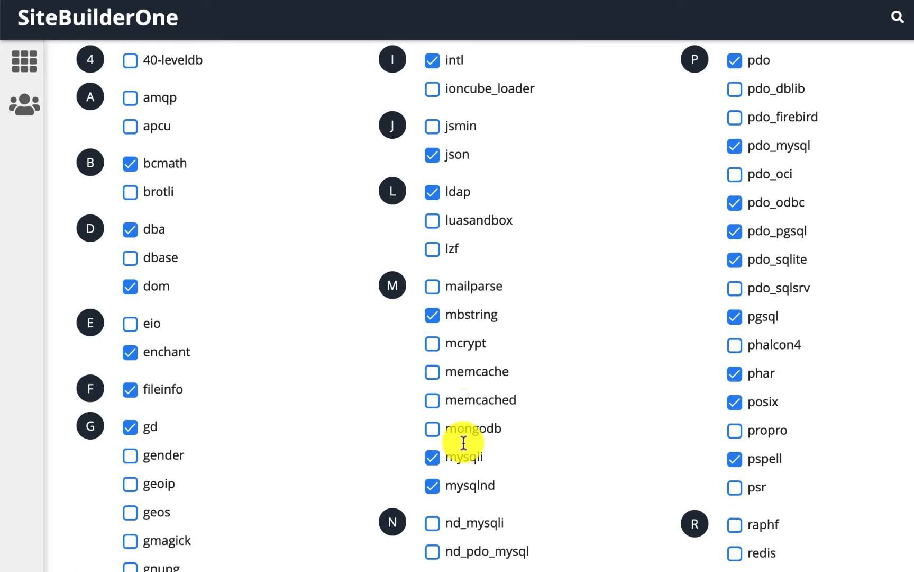
- Review the list of required PHP extensions in the documentation
{"action": "scroll", "coordinate": [462, 441], "scroll_direction": "up", "scroll_amount": 5}
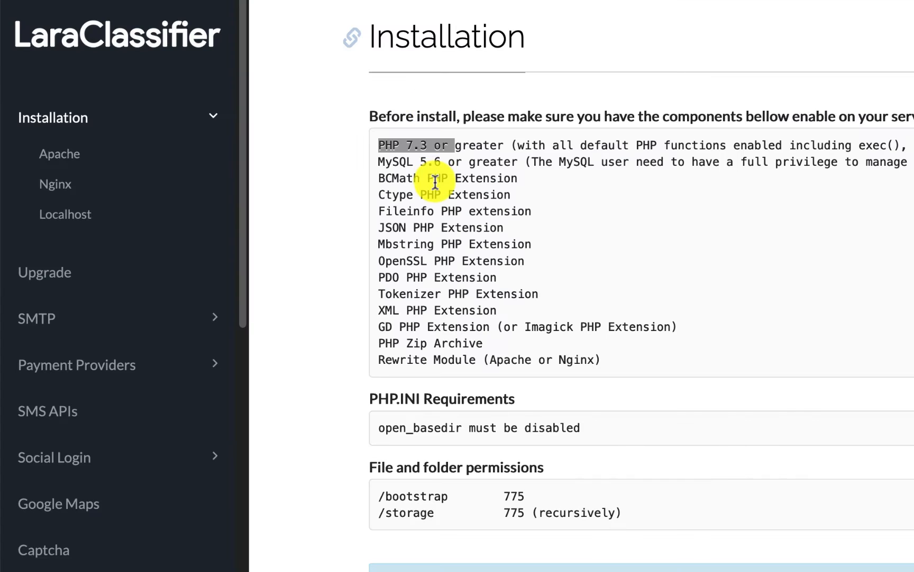
{"action": "left_click", "coordinate": [435, 180]}
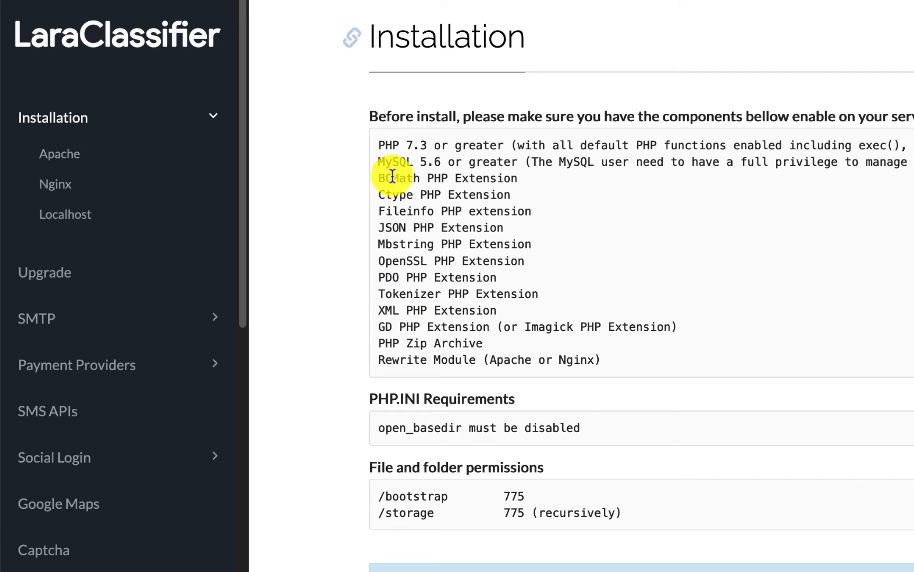
{"action": "left_click_drag", "start_coordinate": [378, 177], "coordinate": [524, 292]}
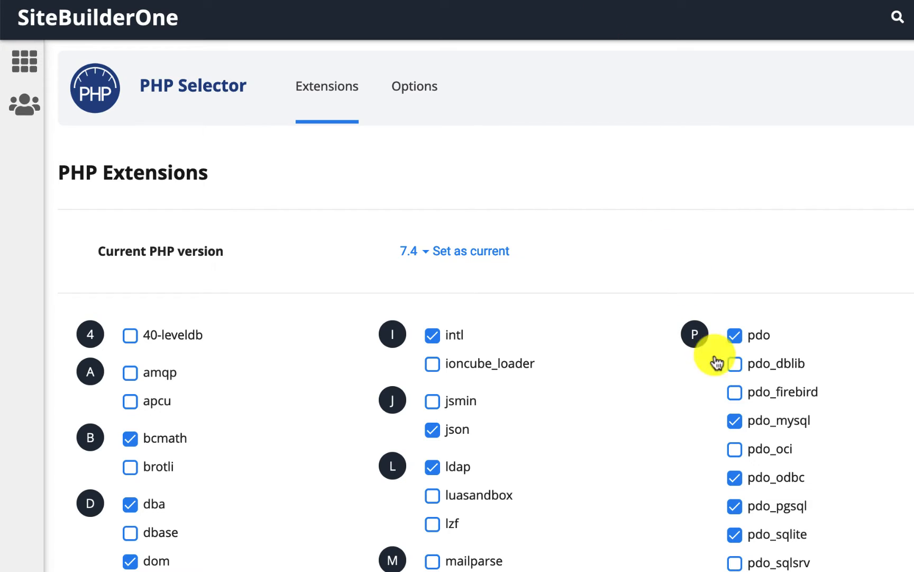
- Keep pdo_mysql enabled and set PHP 7.4 as the current PHP version
{"action": "left_click", "coordinate": [734, 421]}
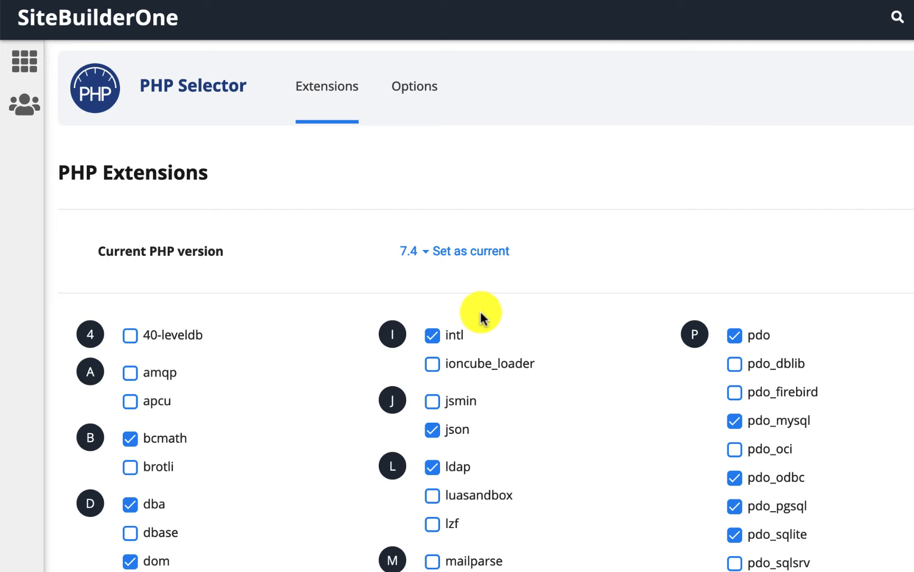
{"action": "left_click", "coordinate": [467, 251]}
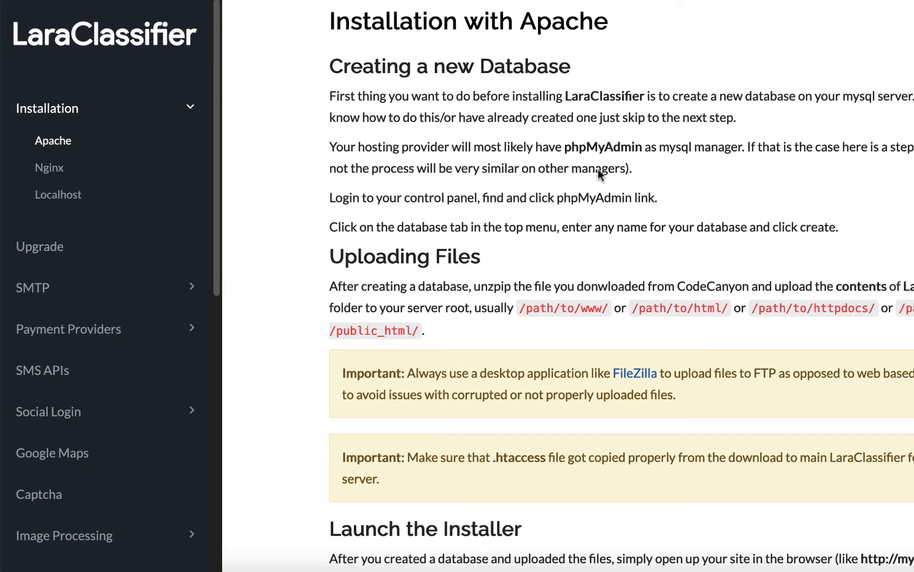
- Read the database creation instructions in the Apache installation guide
{"action": "left_click_drag", "start_coordinate": [330, 65], "coordinate": [574, 68]}
{"action": "left_click", "coordinate": [561, 99]}
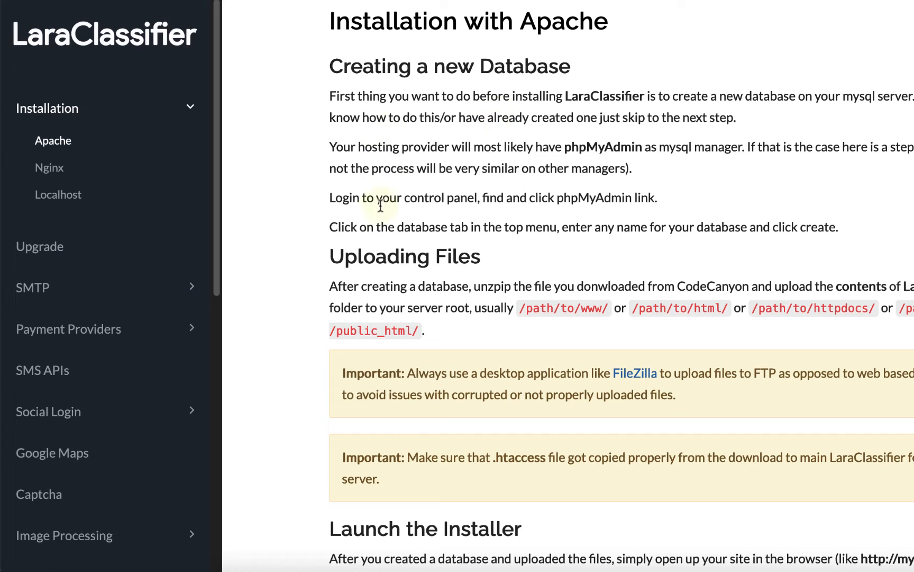
{"action": "left_click_drag", "start_coordinate": [417, 197], "coordinate": [627, 200]}
{"action": "left_click", "coordinate": [568, 202]}
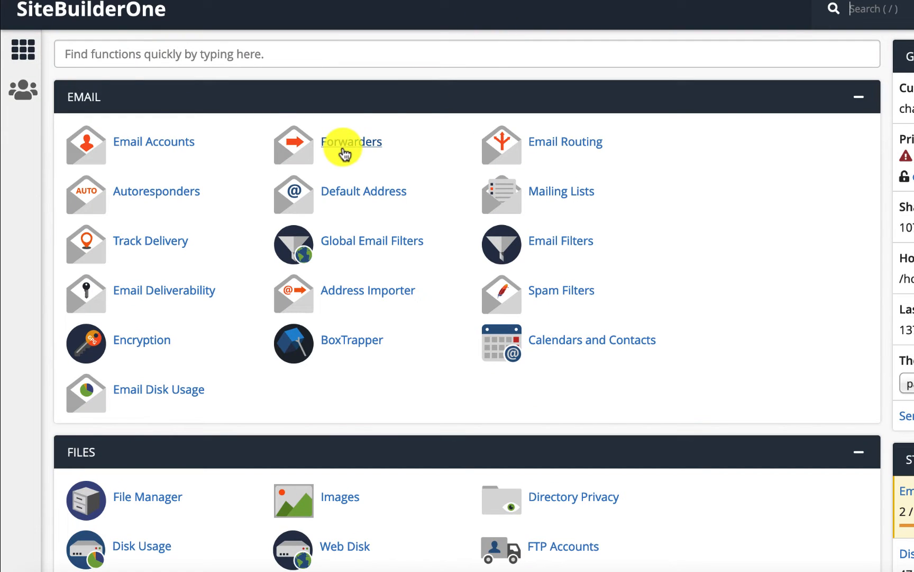
- Open MySQL Databases and create a new database named laraclassifieds
{"action": "left_click", "coordinate": [91, 48]}
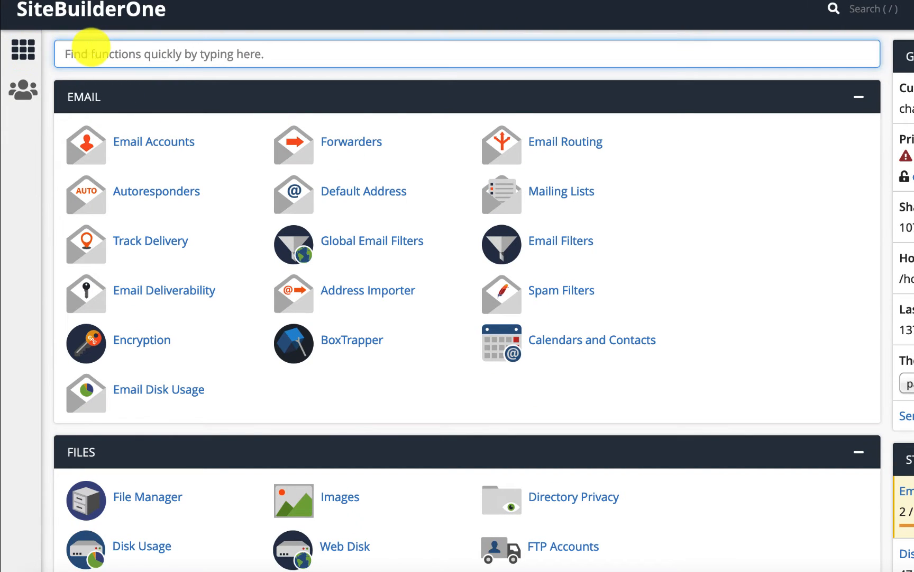
{"action": "type", "text": "mysql"}
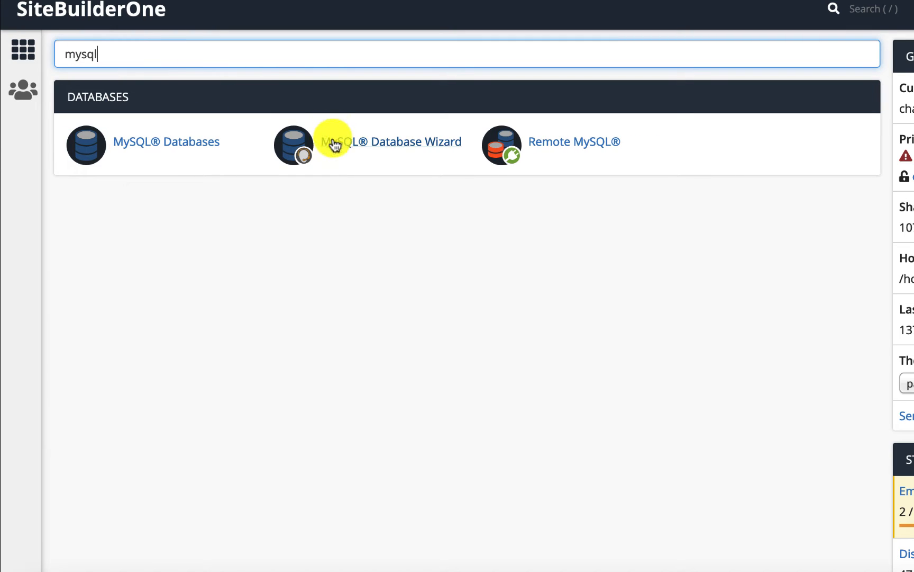
{"action": "left_click", "coordinate": [160, 150]}
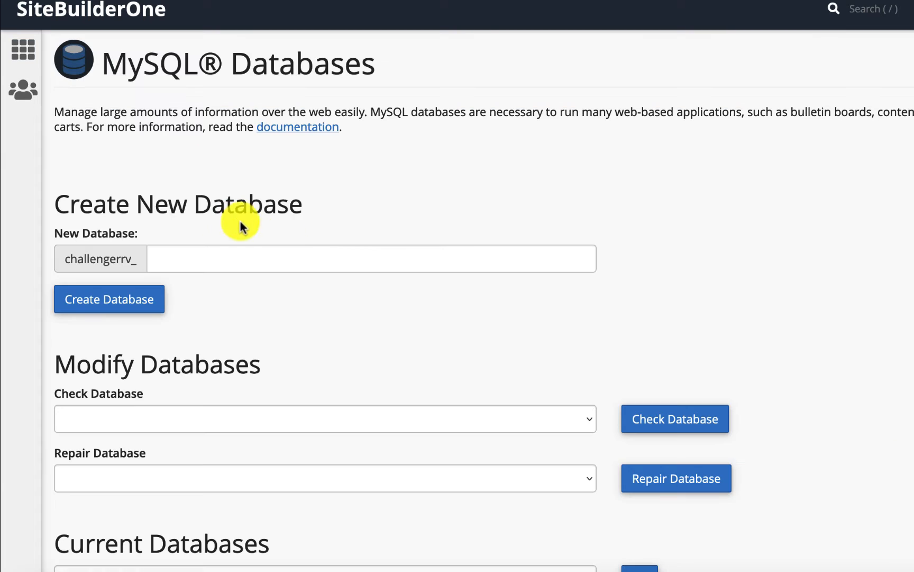
{"action": "scroll", "coordinate": [447, 208], "scroll_direction": "down", "scroll_amount": 10}
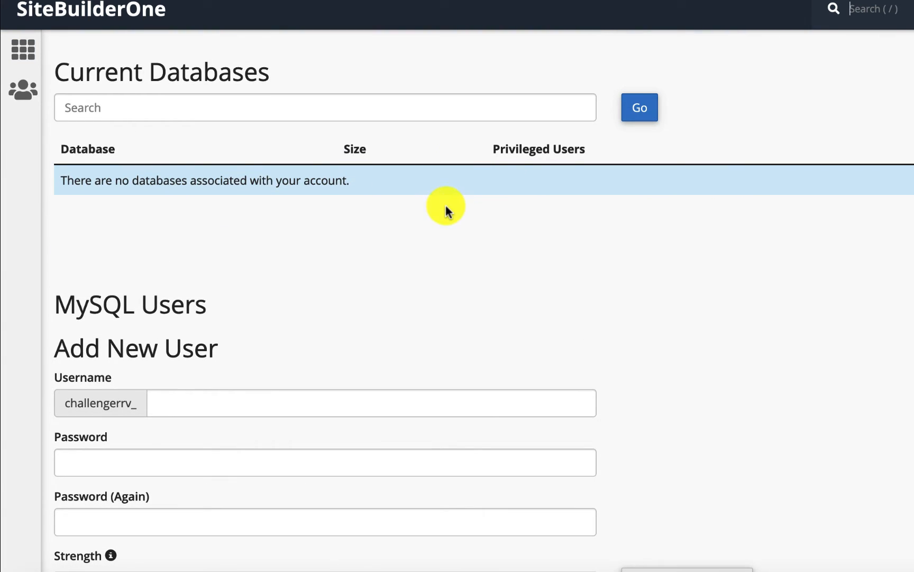
{"action": "scroll", "coordinate": [207, 174], "scroll_direction": "down", "scroll_amount": 6}
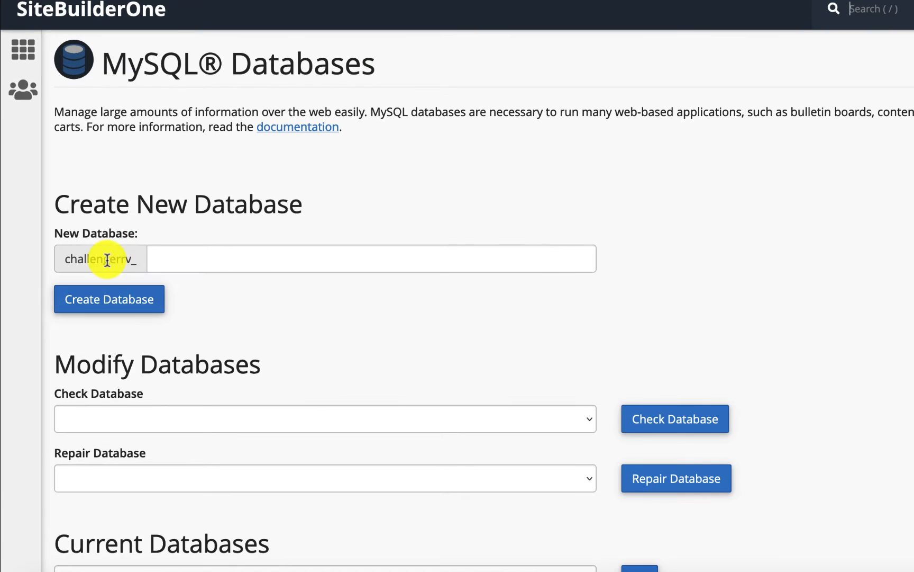
{"action": "left_click", "coordinate": [177, 258]}
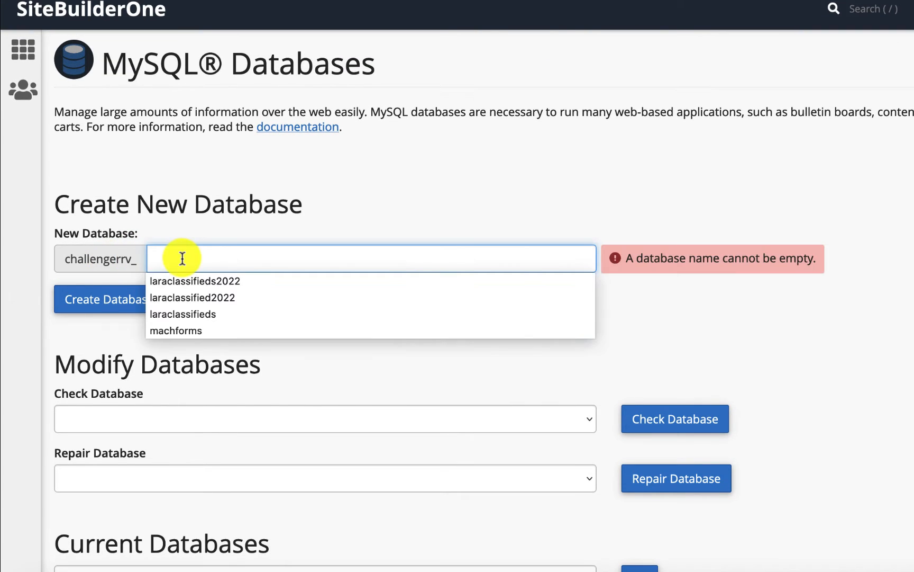
{"action": "type", "text": "laracla"}
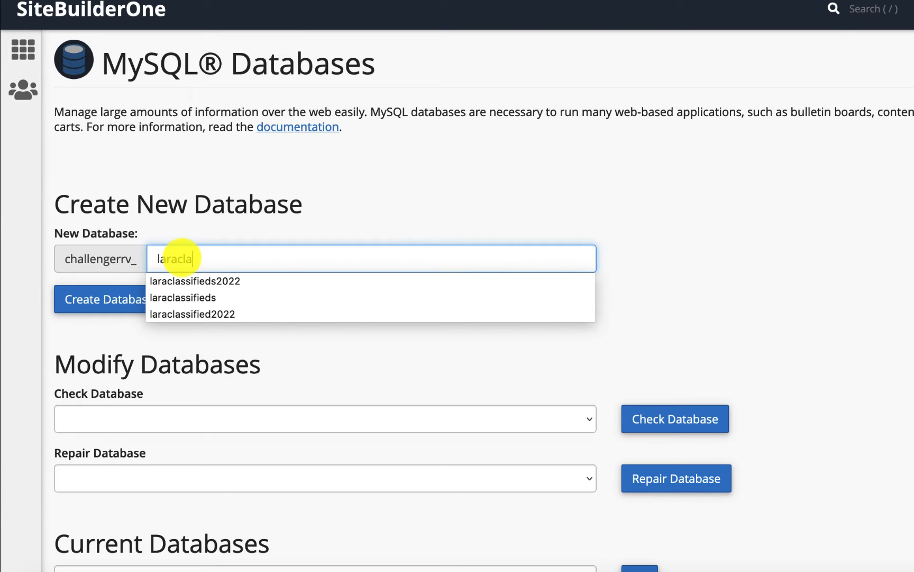
{"action": "type", "text": "ssifieds"}
{"action": "key", "text": "Tab"}
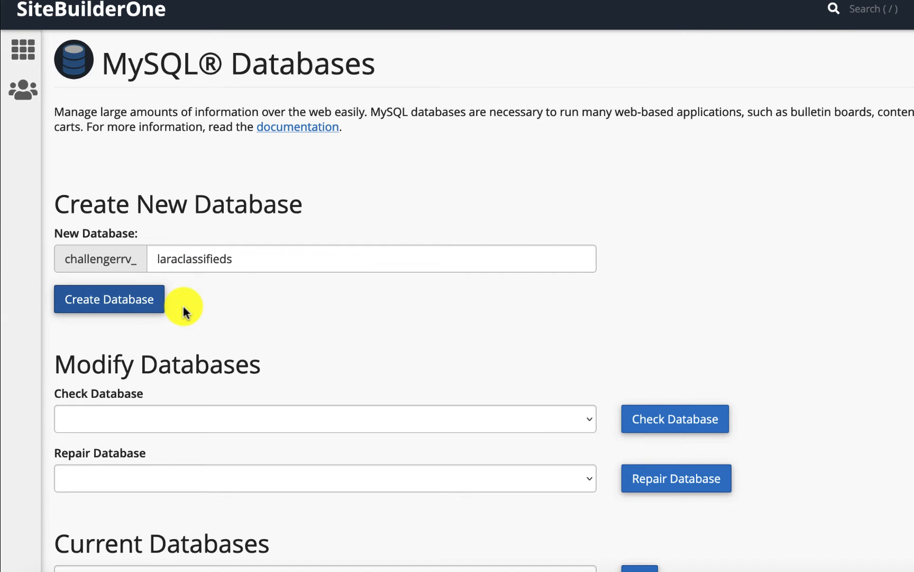
{"action": "key", "text": "Return"}
- Copy the new database's full name into the notes file under the Database heading
{"action": "left_click_drag", "start_coordinate": [210, 121], "coordinate": [357, 118]}
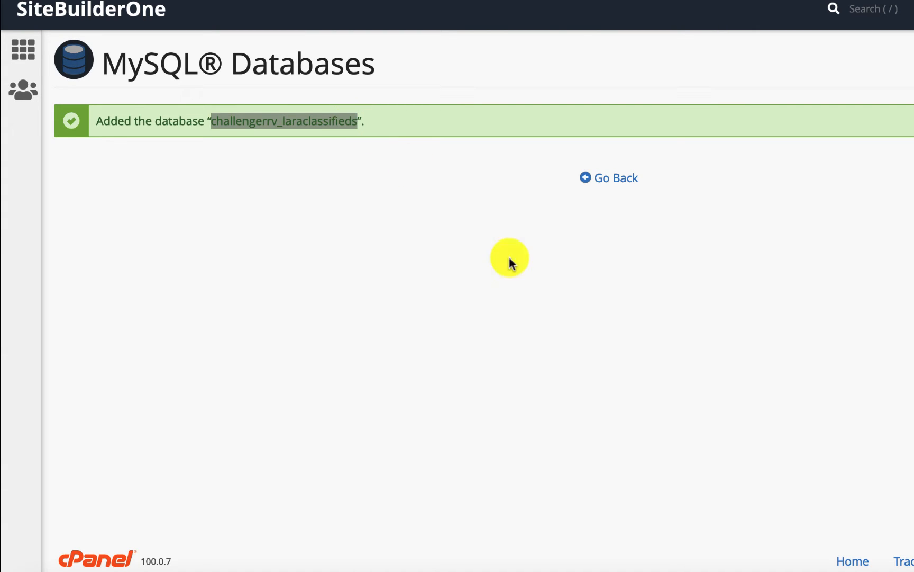
{"action": "left_click", "coordinate": [277, 571]}
{"action": "key", "text": "Up"}
{"action": "key", "text": "Up"}
{"action": "key", "text": "Up"}
{"action": "key", "text": "Up"}
{"action": "key", "text": "Up"}
{"action": "type", "text": "challengerrv_laraclassifieds"}
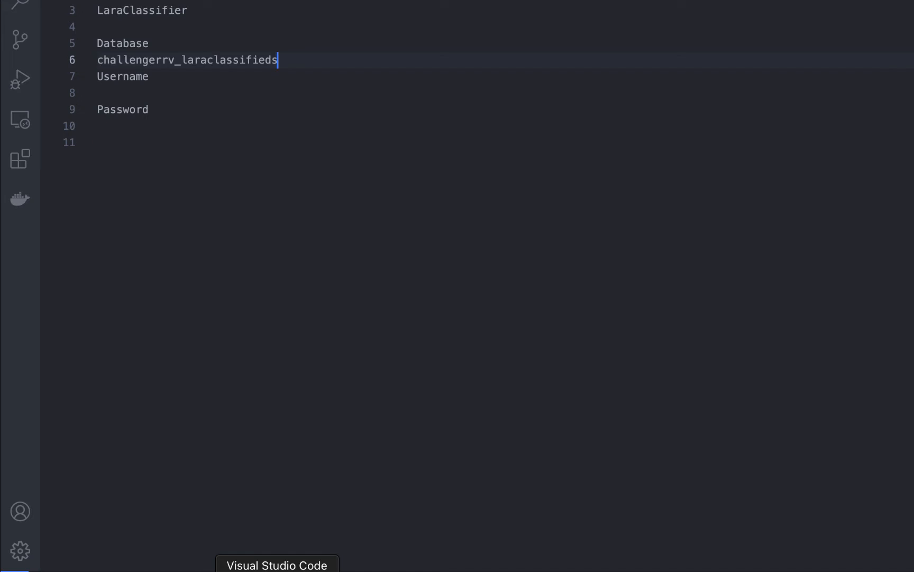
{"action": "key", "text": "Return"}
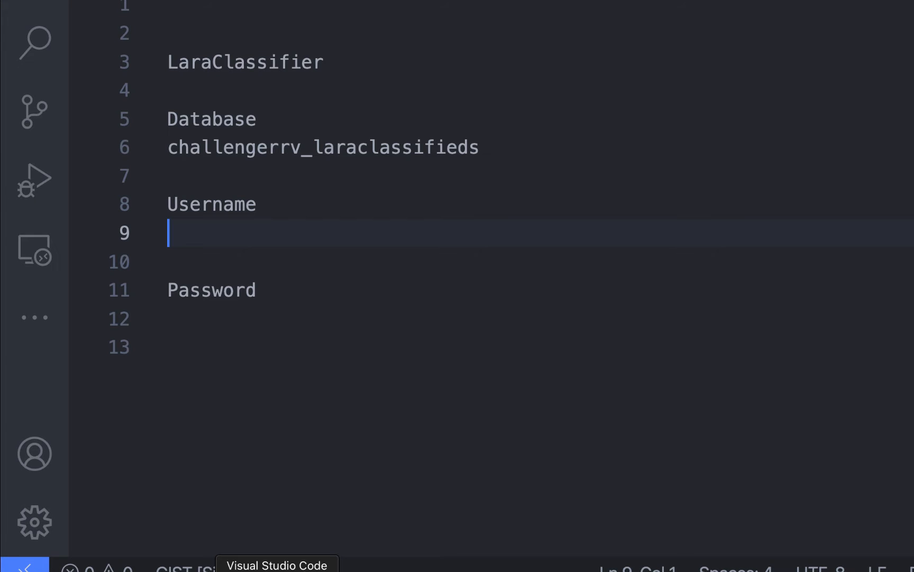
- Return to the MySQL Users section and enter sitebuilderone as the new user's username
{"action": "key", "text": "super+Tab"}
{"action": "left_click", "coordinate": [627, 178]}
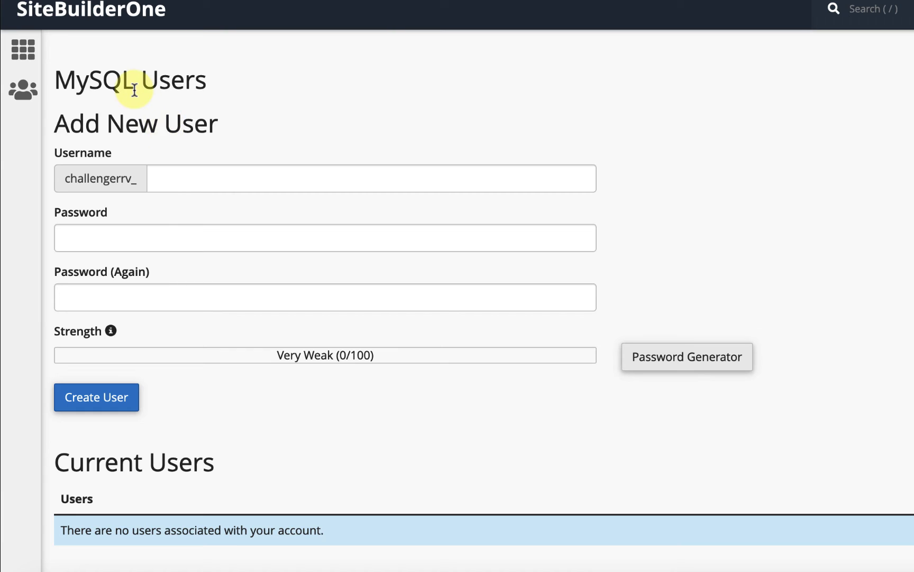
{"action": "left_click", "coordinate": [172, 179]}
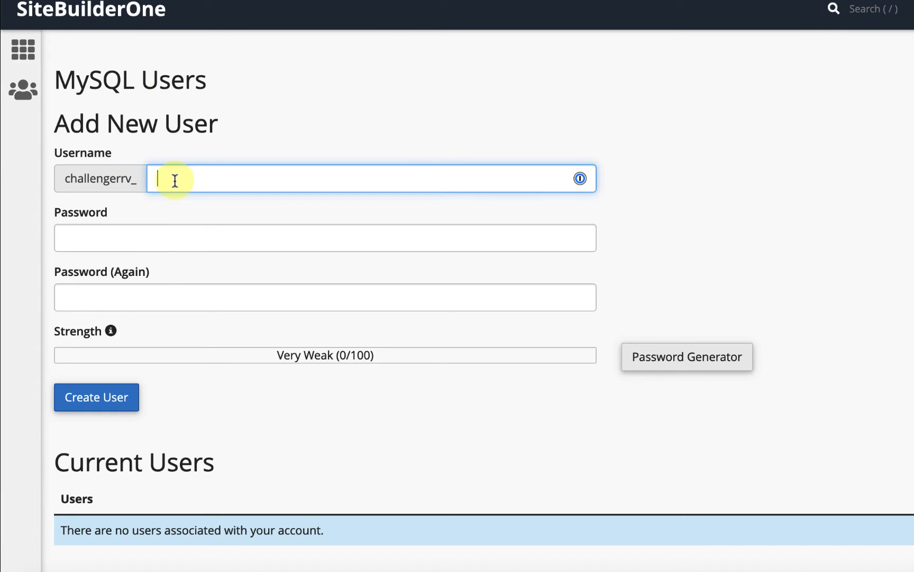
{"action": "type", "text": "sitebuilderone"}
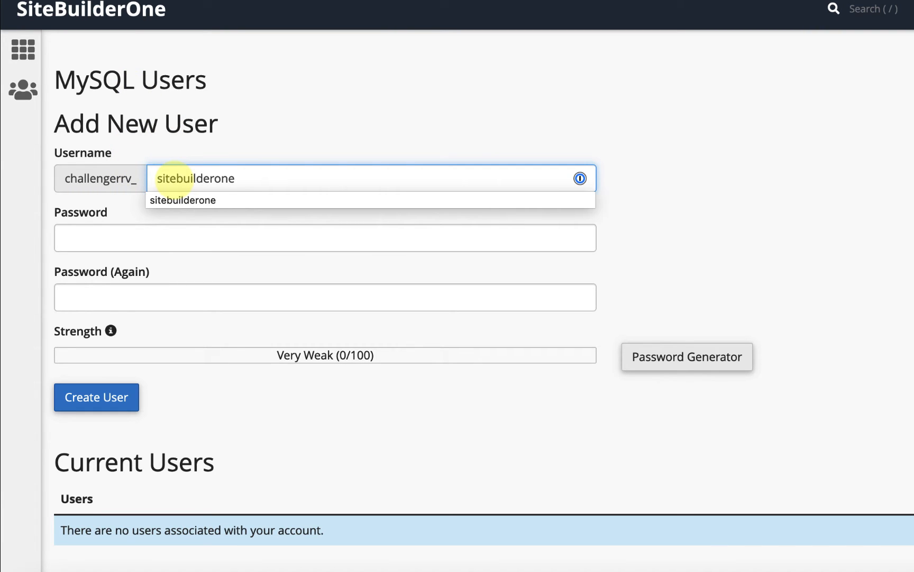
{"action": "key", "text": "Tab"}
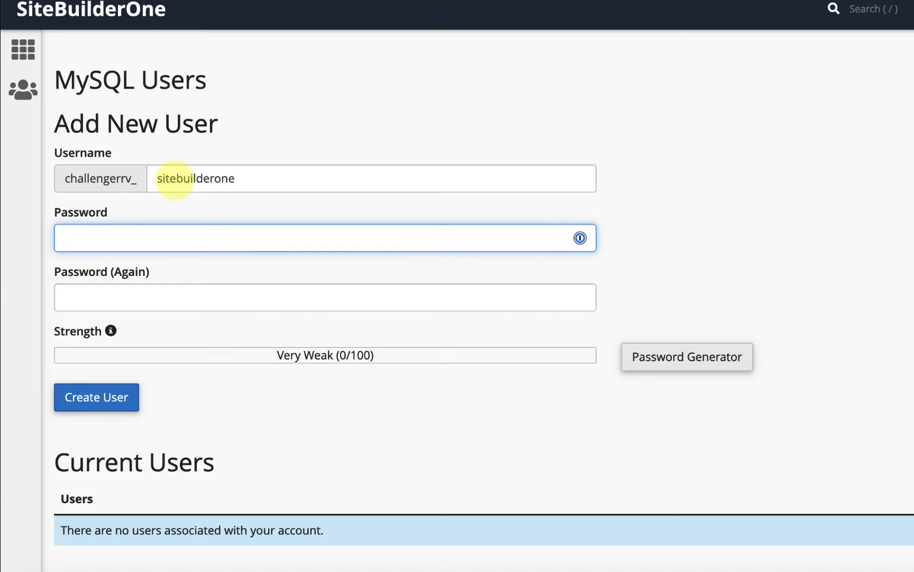
- Open the Password Generator, set the advanced length option to 20, and generate new passwords
{"action": "left_click", "coordinate": [686, 360]}
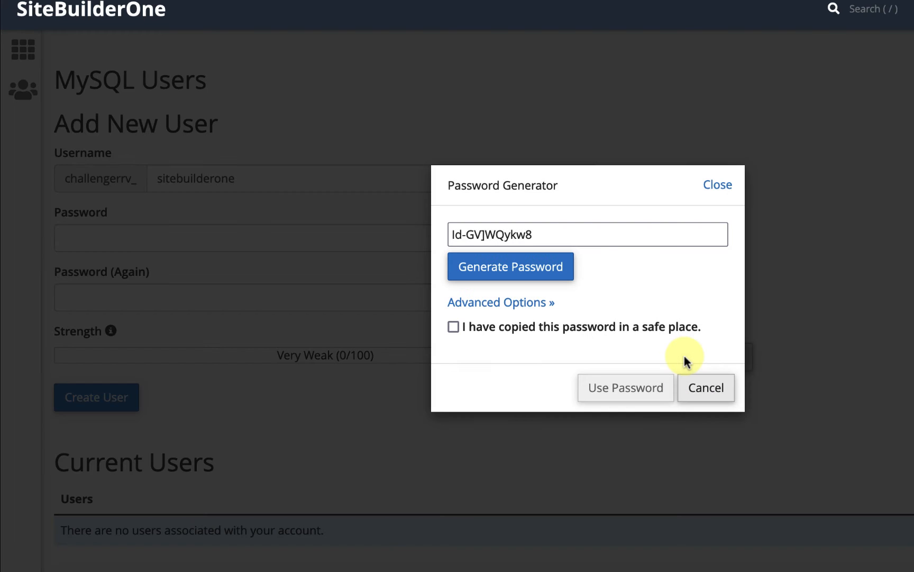
{"action": "left_click", "coordinate": [541, 271]}
{"action": "left_click", "coordinate": [524, 308]}
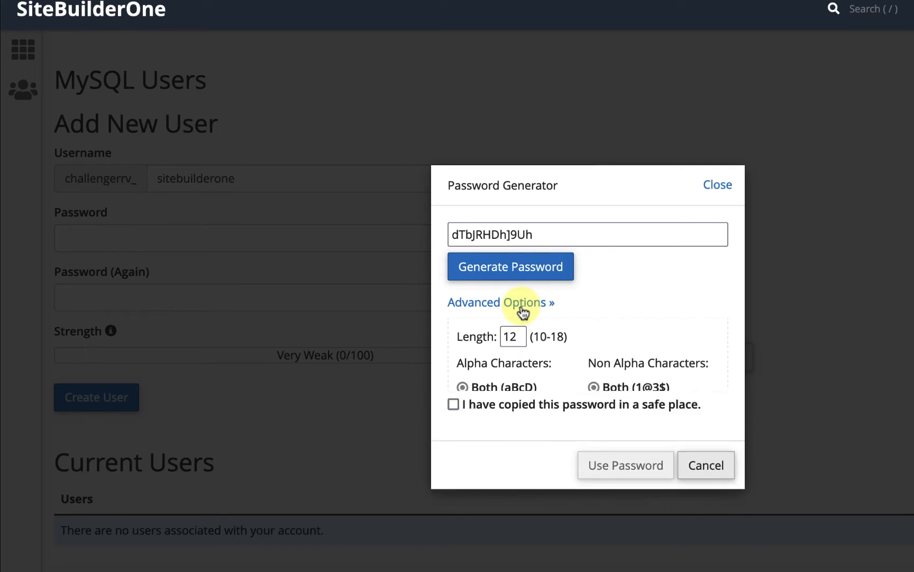
{"action": "left_click", "coordinate": [516, 343]}
{"action": "key", "text": "BackSpace"}
{"action": "key", "text": "BackSpace"}
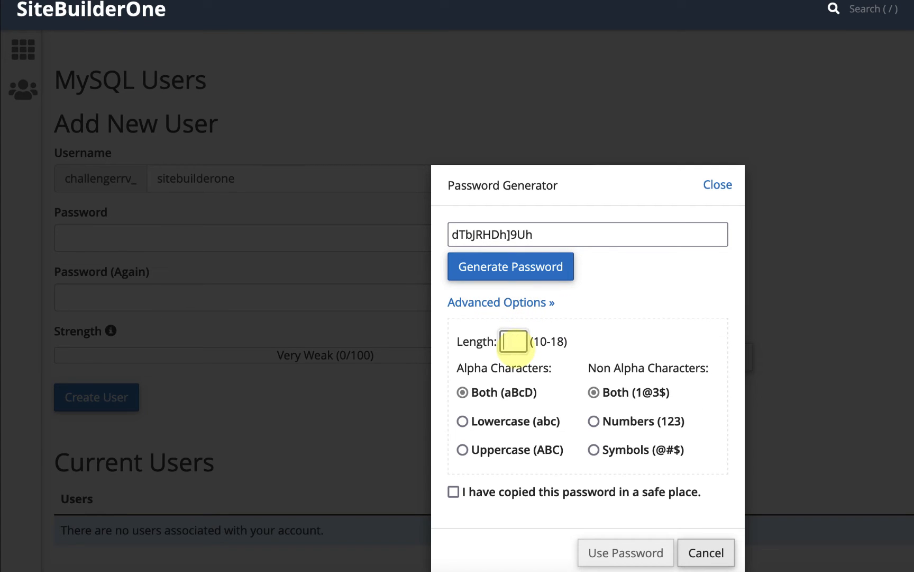
{"action": "type", "text": "20"}
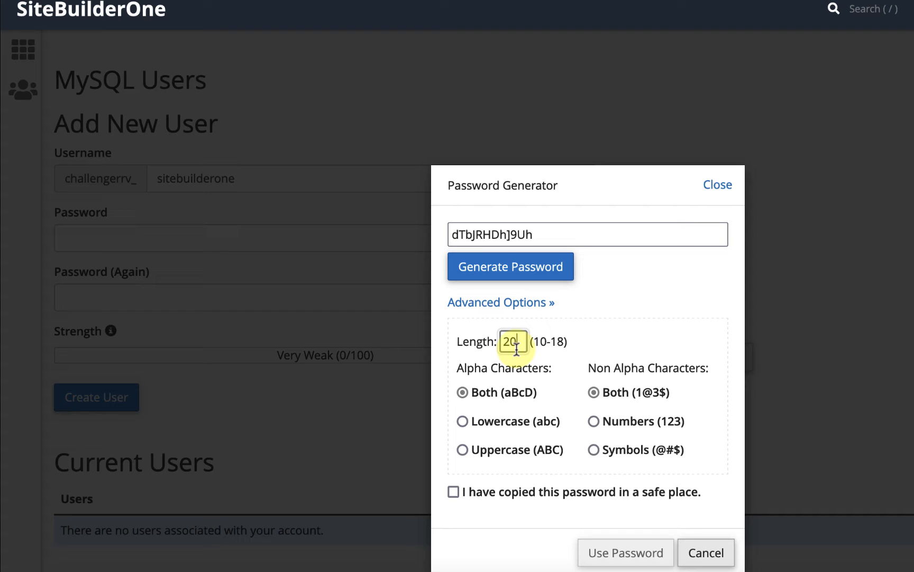
{"action": "left_click", "coordinate": [517, 275]}
{"action": "left_click", "coordinate": [517, 275]}
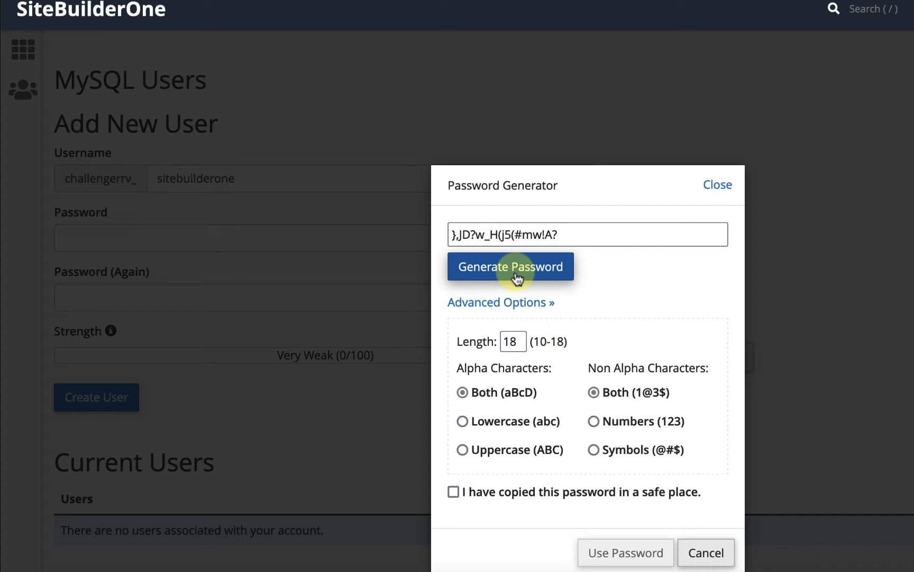
{"action": "left_click", "coordinate": [517, 276]}
{"action": "left_click", "coordinate": [518, 276]}
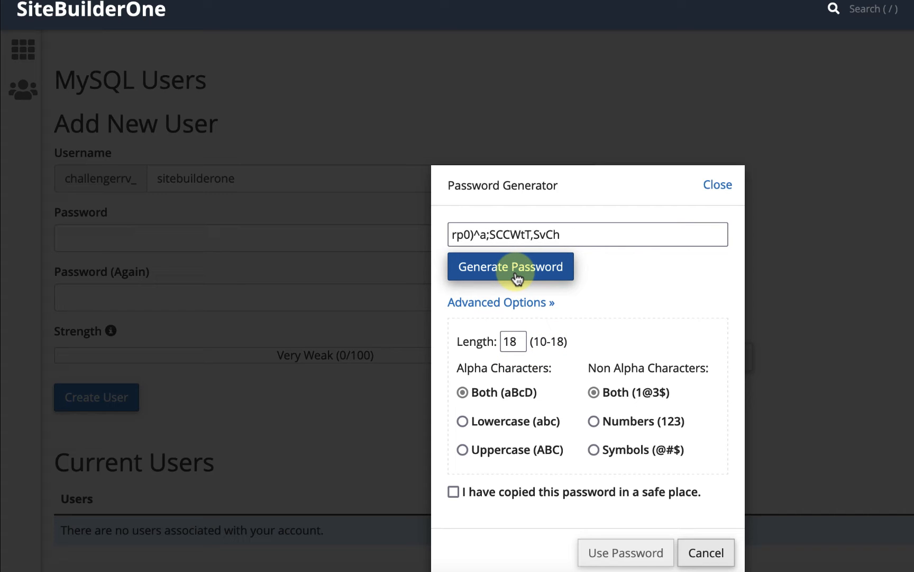
- Copy the generated password, tick the copied-safely confirmation, and use it for both password fields
{"action": "left_click", "coordinate": [569, 240]}
{"action": "key", "text": "super+c"}
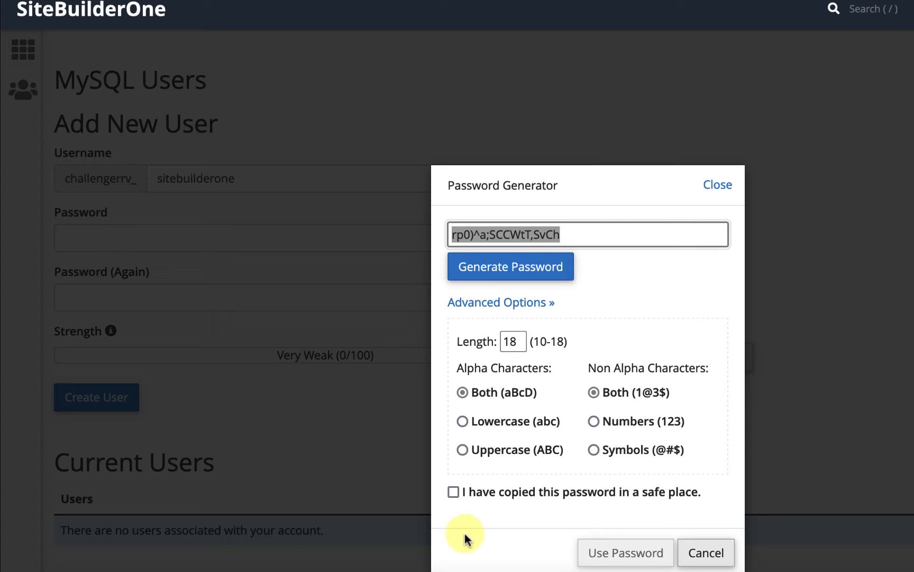
{"action": "left_click", "coordinate": [454, 491]}
{"action": "left_click", "coordinate": [630, 554]}
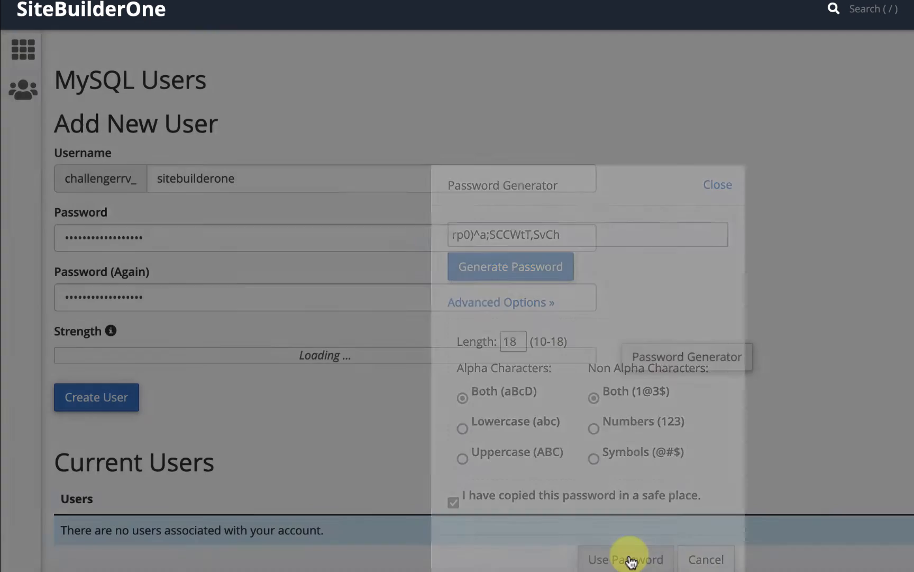
- Paste the password into the notes file under the Password heading
{"action": "key", "text": "super+Tab"}
{"action": "key", "text": "super+v"}
{"action": "key", "text": "Return"}
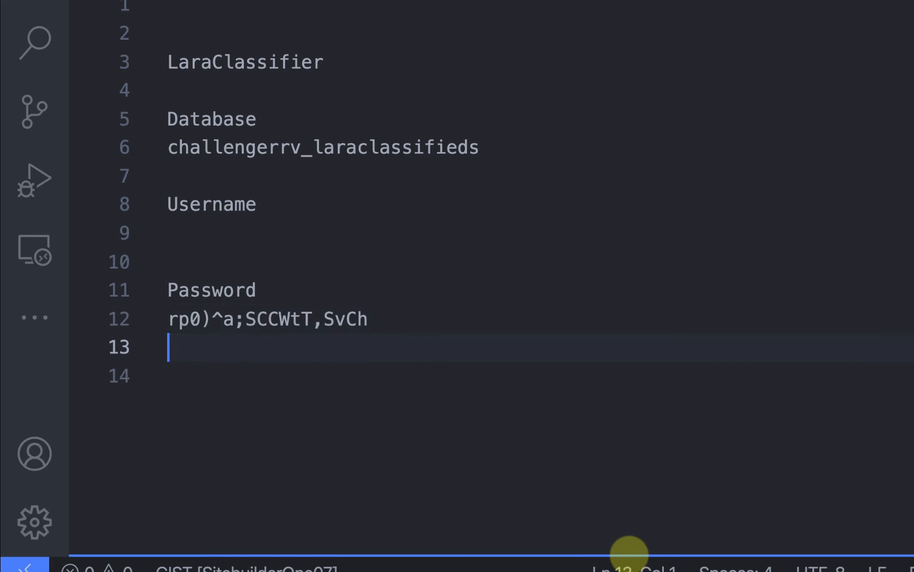
- Return to the browser and create the MySQL user
{"action": "key", "text": "super+Tab"}
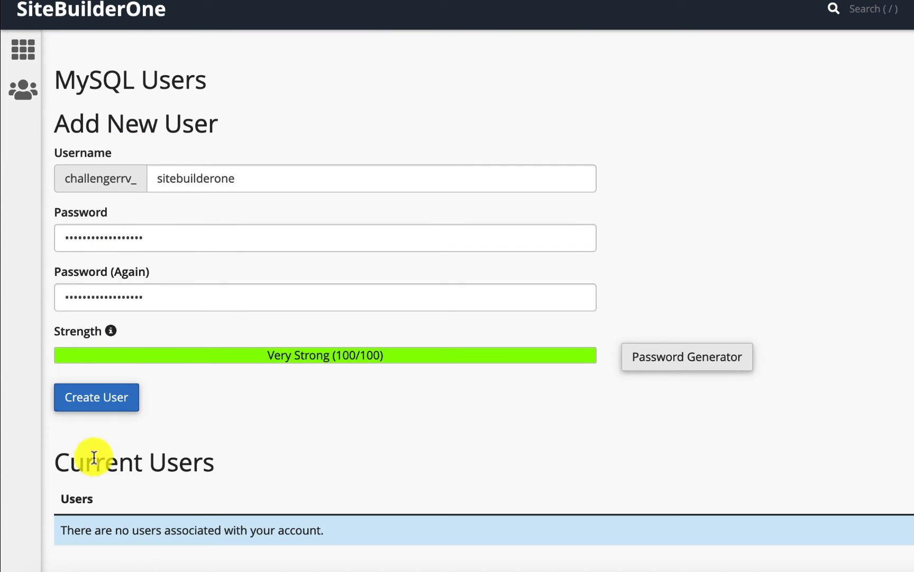
{"action": "left_click", "coordinate": [107, 407]}
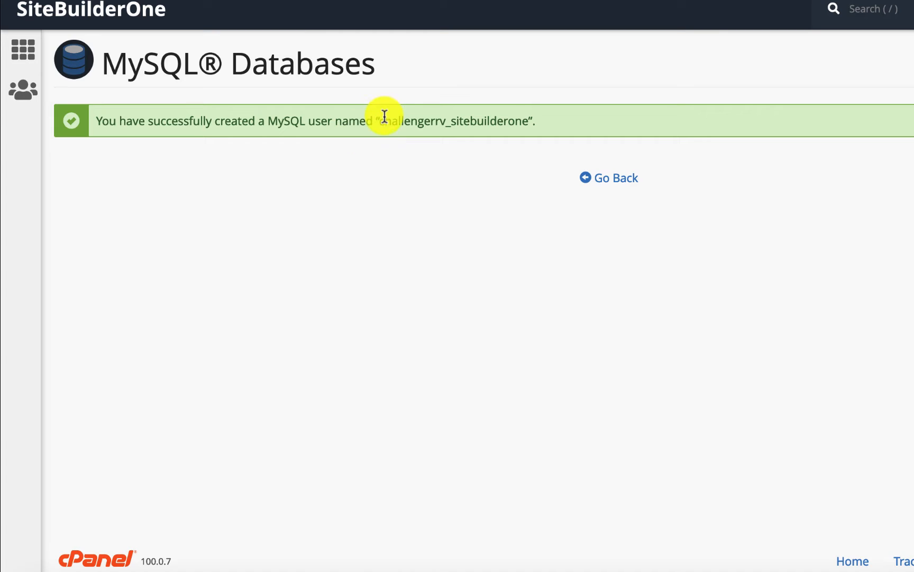
- Copy the new user's full name and paste it into the notes file under the Username heading
{"action": "left_click_drag", "start_coordinate": [379, 121], "coordinate": [529, 121]}
{"action": "key", "text": "super+c"}
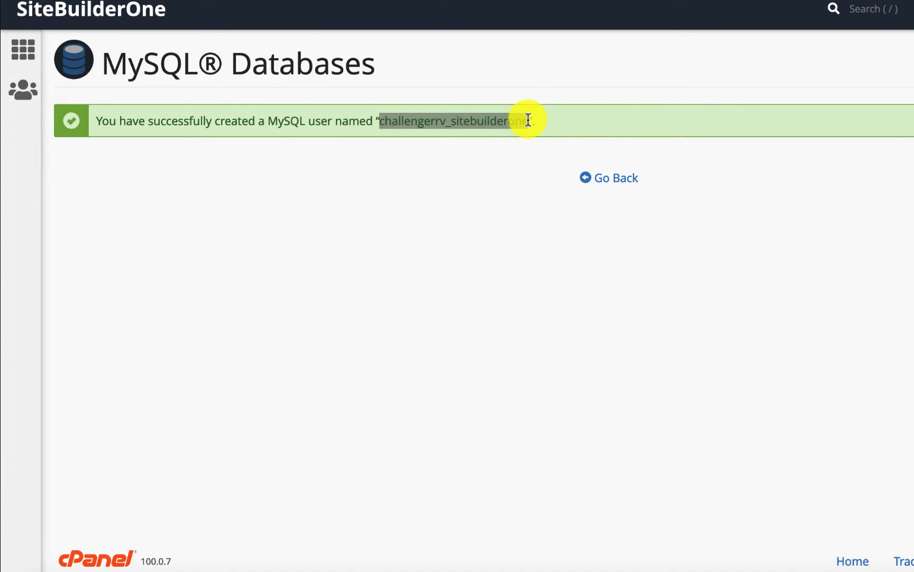
{"action": "key", "text": "super+Tab"}
{"action": "key", "text": "super+v"}
{"action": "key", "text": "super+Tab"}
- Add the user challengerrv_sitebuilderone to the challengerrv_laraclassifieds database
{"action": "left_click", "coordinate": [614, 179]}
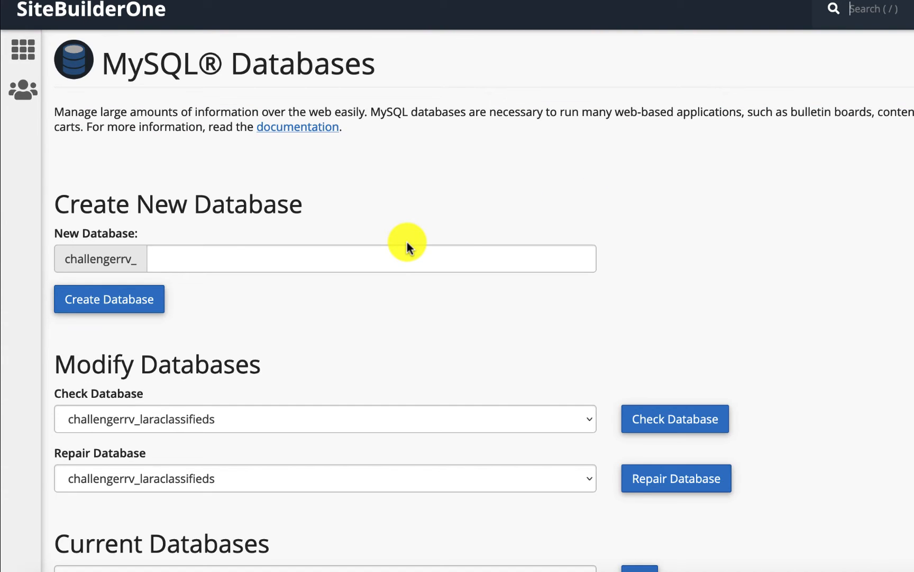
{"action": "scroll", "coordinate": [408, 243], "scroll_direction": "down", "scroll_amount": 5}
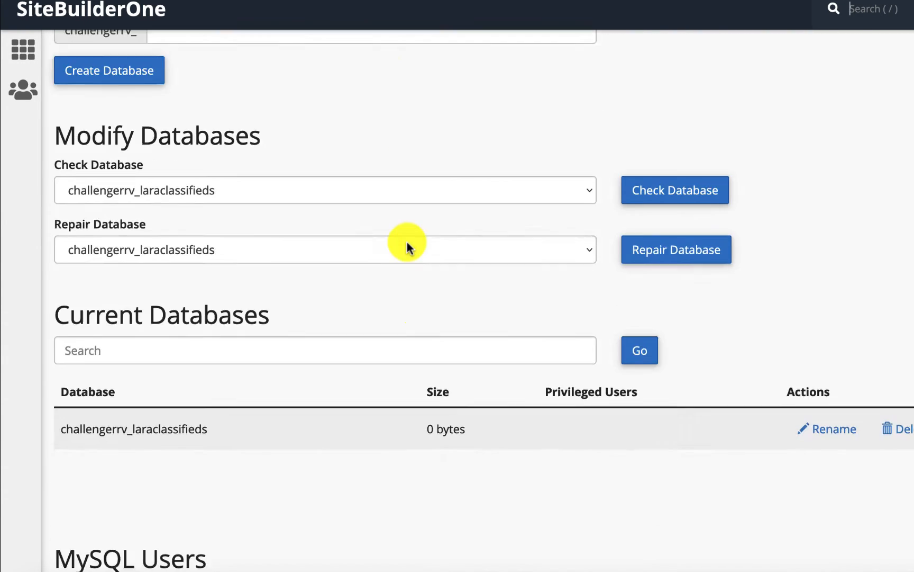
{"action": "scroll", "coordinate": [408, 243], "scroll_direction": "down", "scroll_amount": 15}
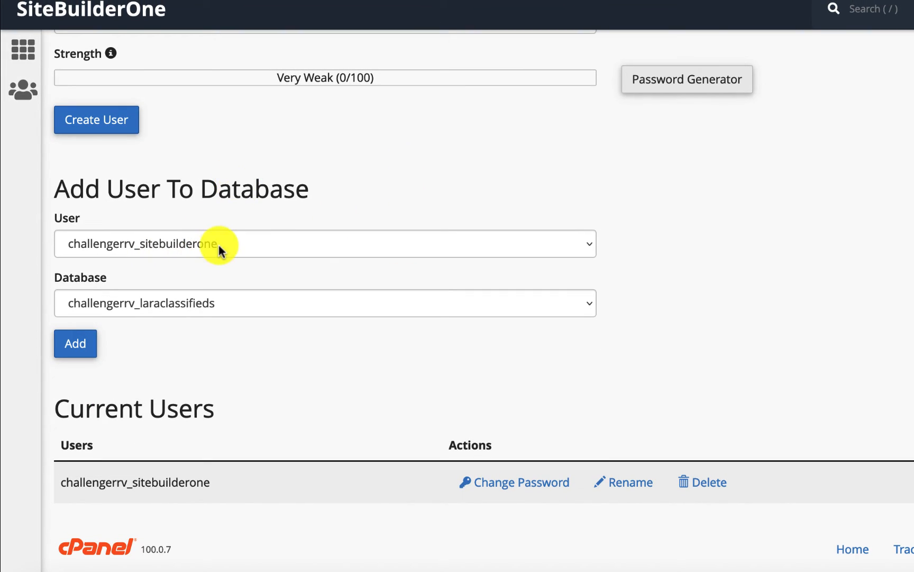
{"action": "left_click", "coordinate": [161, 307]}
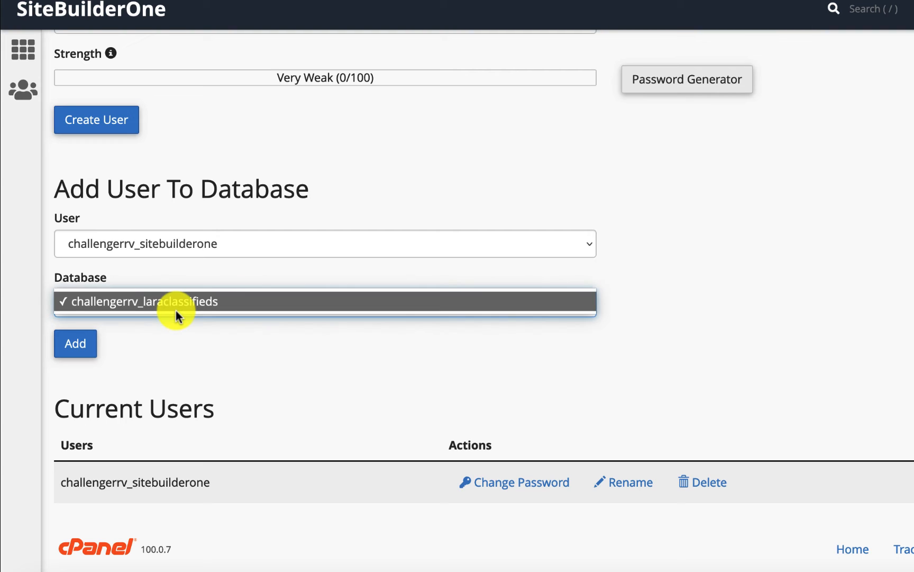
{"action": "left_click", "coordinate": [158, 327]}
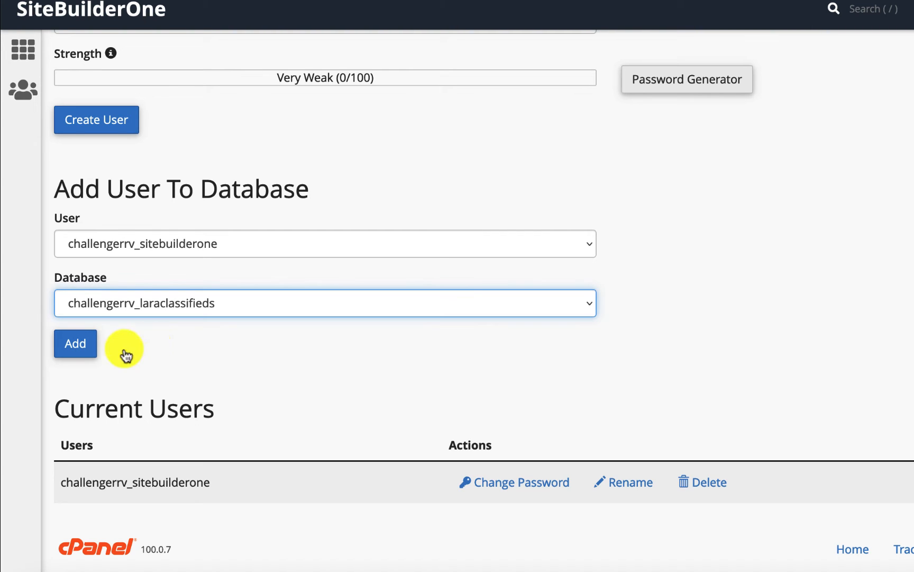
{"action": "left_click", "coordinate": [68, 351]}
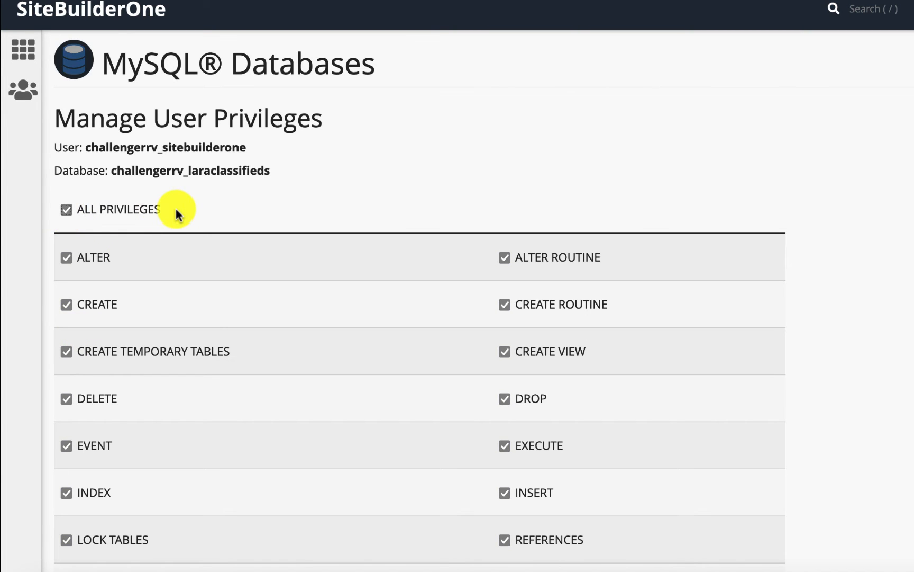
- Save the user's privileges on the database with all privileges granted, and go back
{"action": "scroll", "coordinate": [178, 212], "scroll_direction": "down", "scroll_amount": 5}
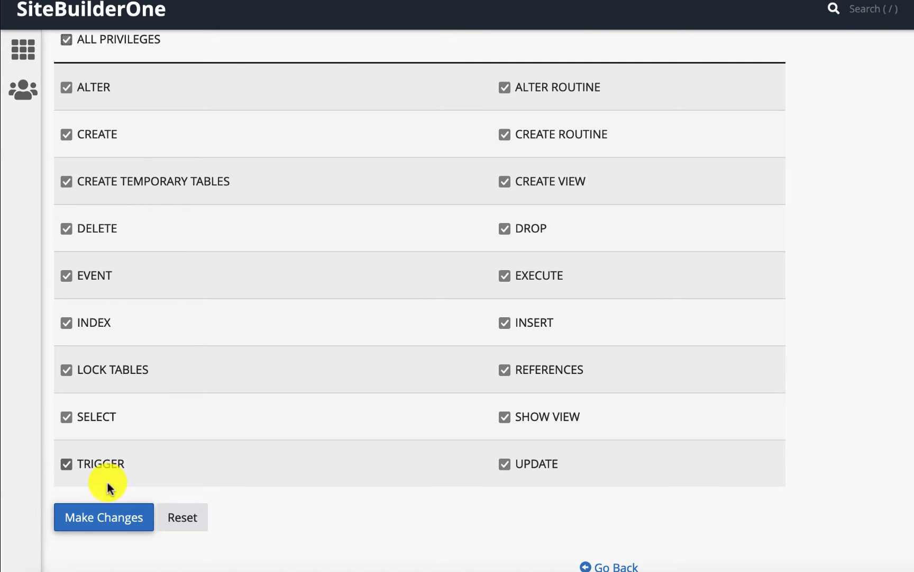
{"action": "left_click", "coordinate": [104, 524]}
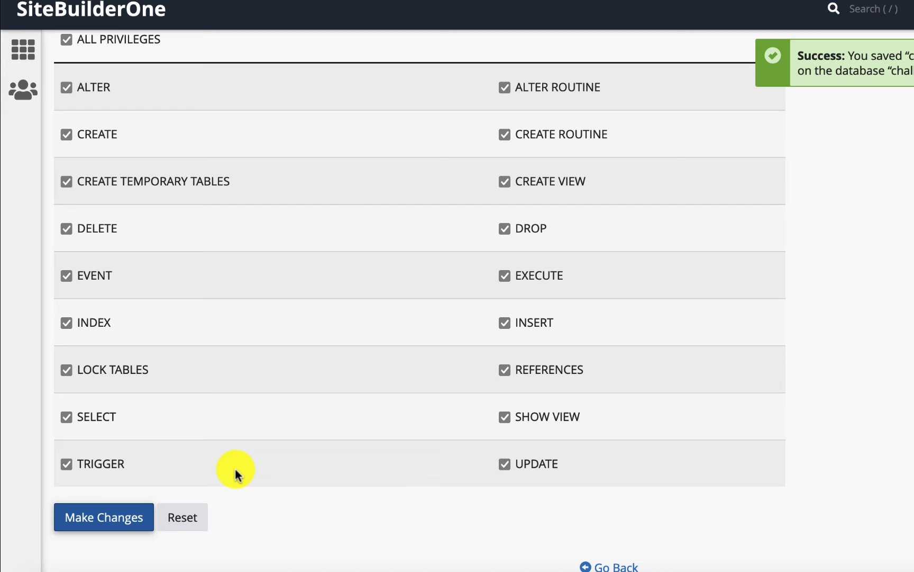
{"action": "left_click", "coordinate": [603, 565]}
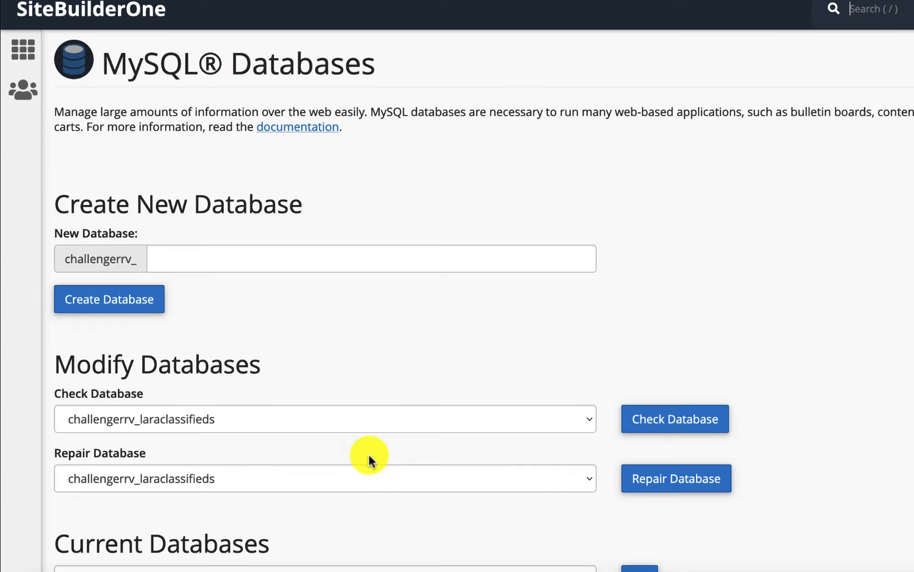
- Return to the cPanel home and open File Manager via the function search
{"action": "scroll", "coordinate": [369, 456], "scroll_direction": "down", "scroll_amount": 3}
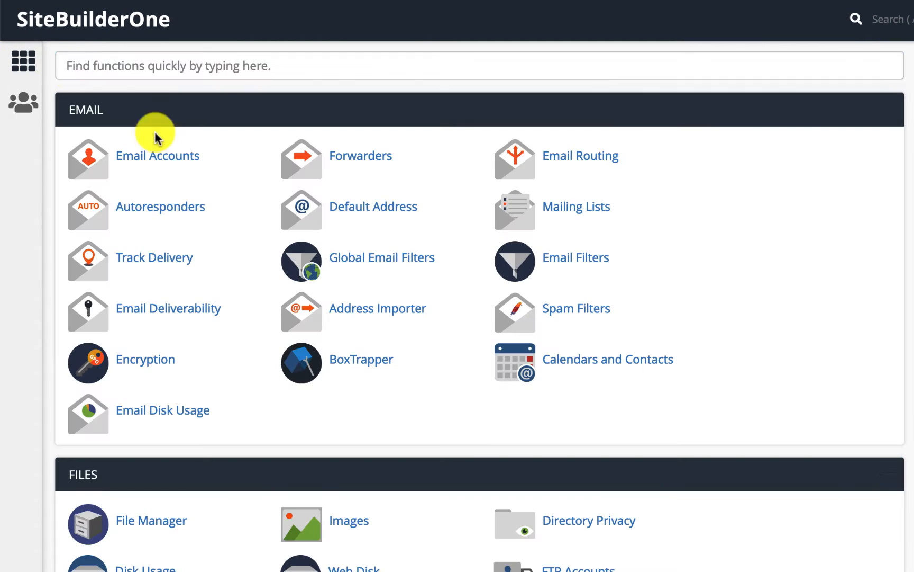
{"action": "left_click", "coordinate": [72, 69]}
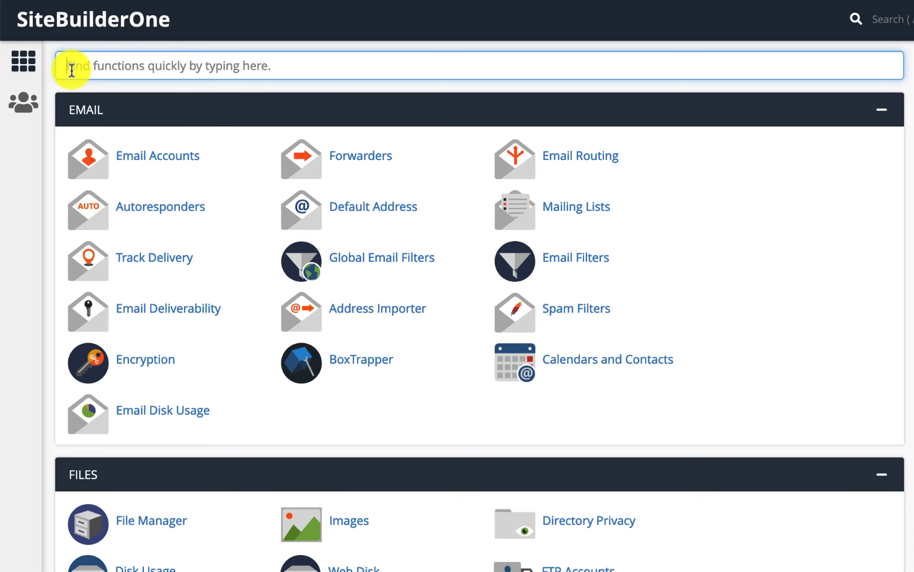
{"action": "type", "text": "file"}
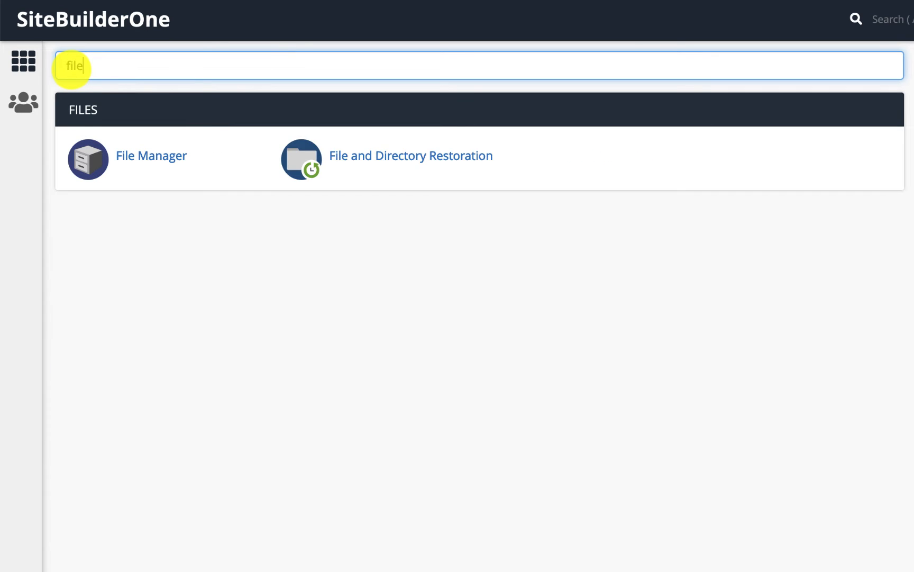
{"action": "type", "text": " manager"}
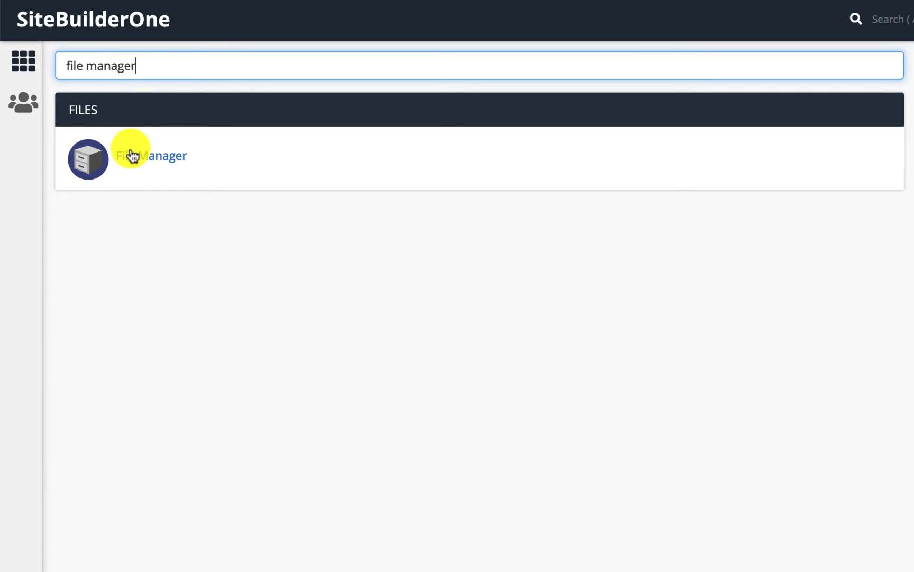
{"action": "left_click", "coordinate": [129, 169]}
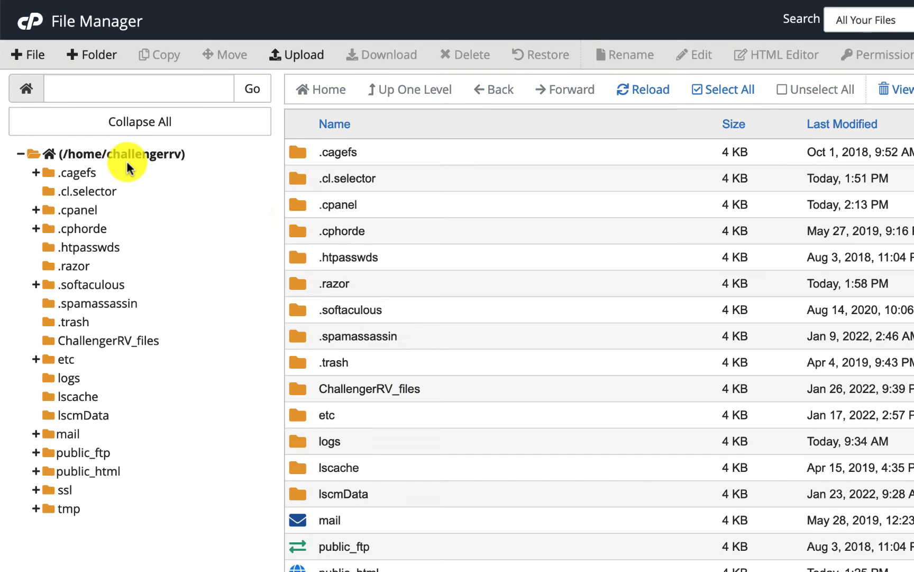
- Upload the LaraClassifier zip archive into the public_html folder and go back to it
{"action": "scroll", "coordinate": [346, 223], "scroll_direction": "down", "scroll_amount": 6}
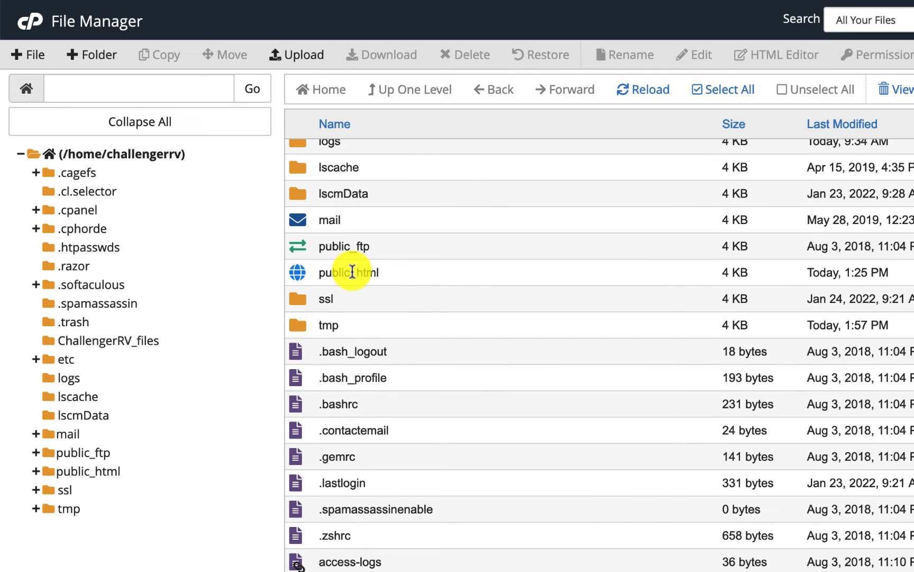
{"action": "double_click", "coordinate": [306, 279]}
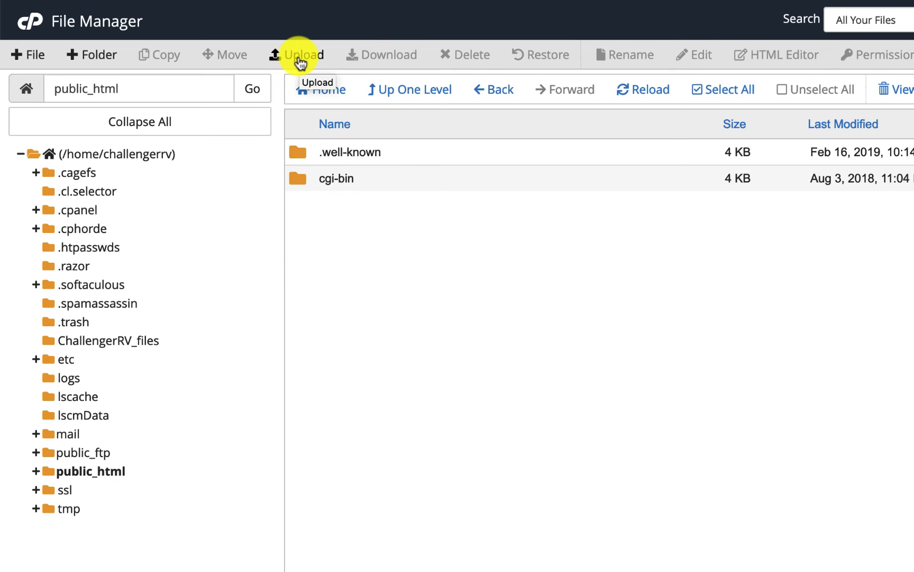
{"action": "left_click", "coordinate": [300, 59]}
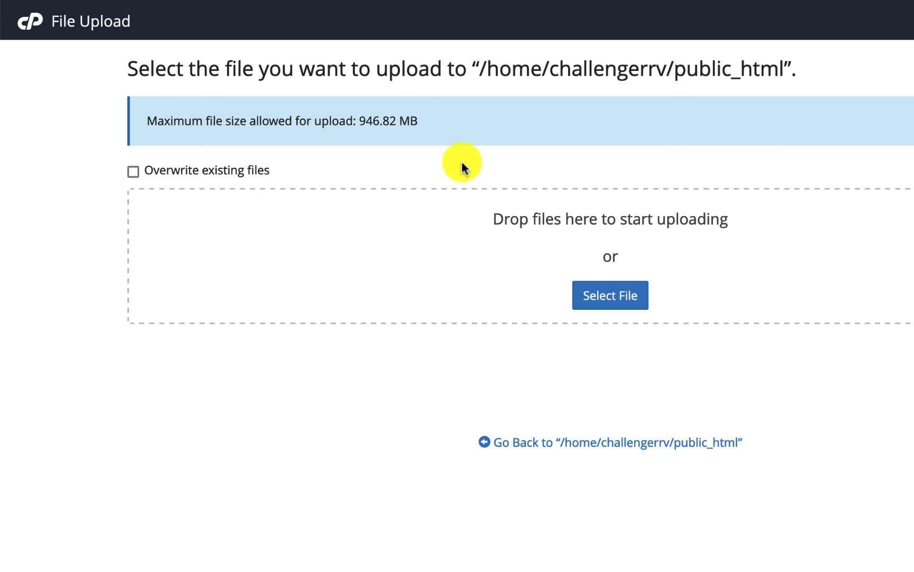
{"action": "left_click", "coordinate": [622, 307]}
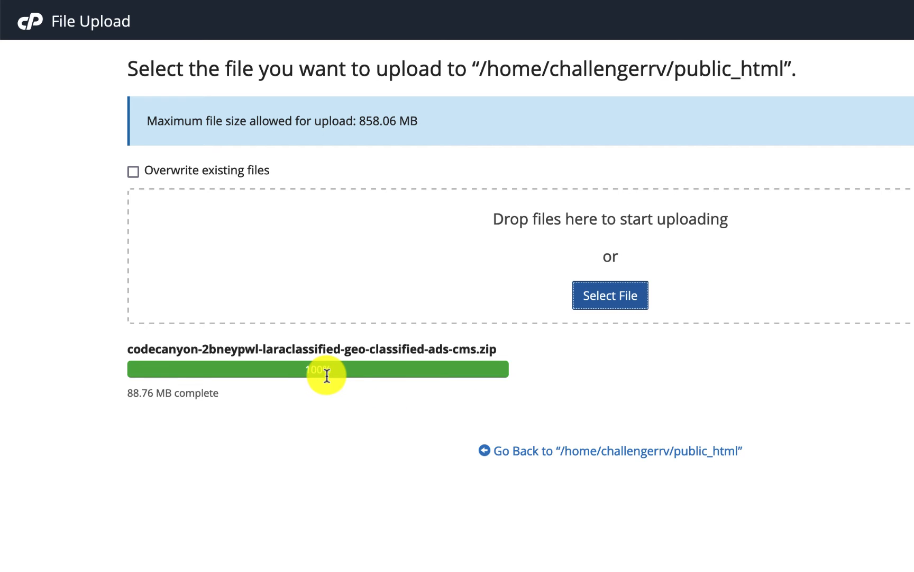
{"action": "left_click", "coordinate": [674, 462]}
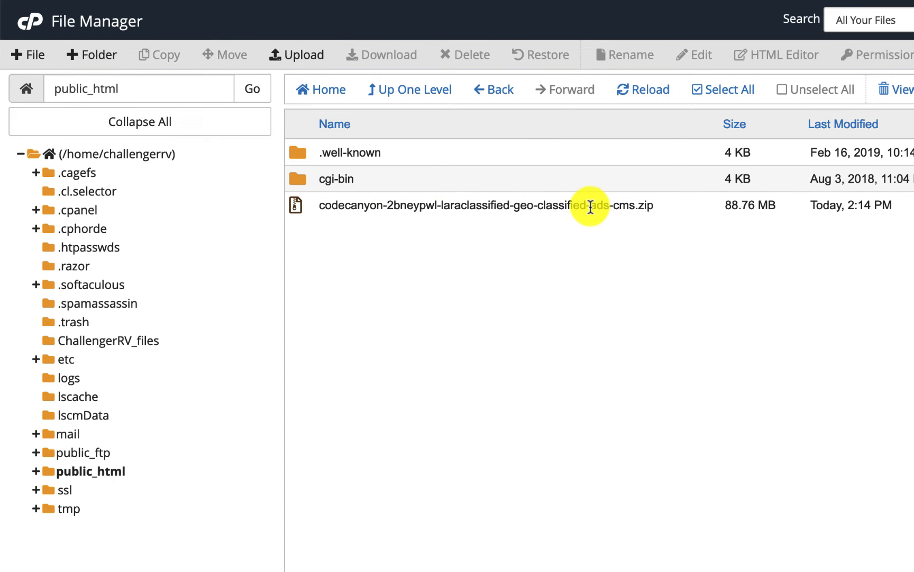
- Extract the LaraClassifier zip archive into the public_html folder and close the extraction results
{"action": "right_click", "coordinate": [601, 206]}
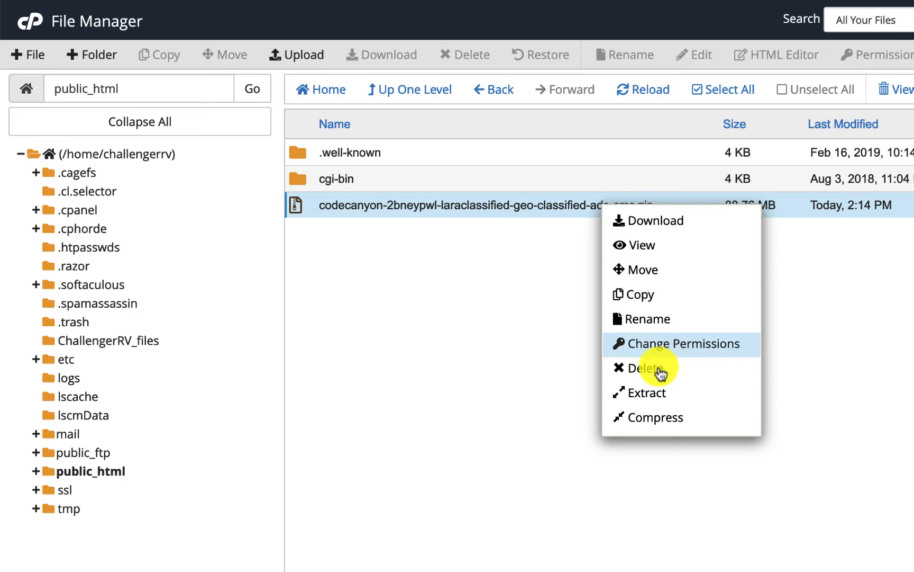
{"action": "left_click", "coordinate": [659, 395]}
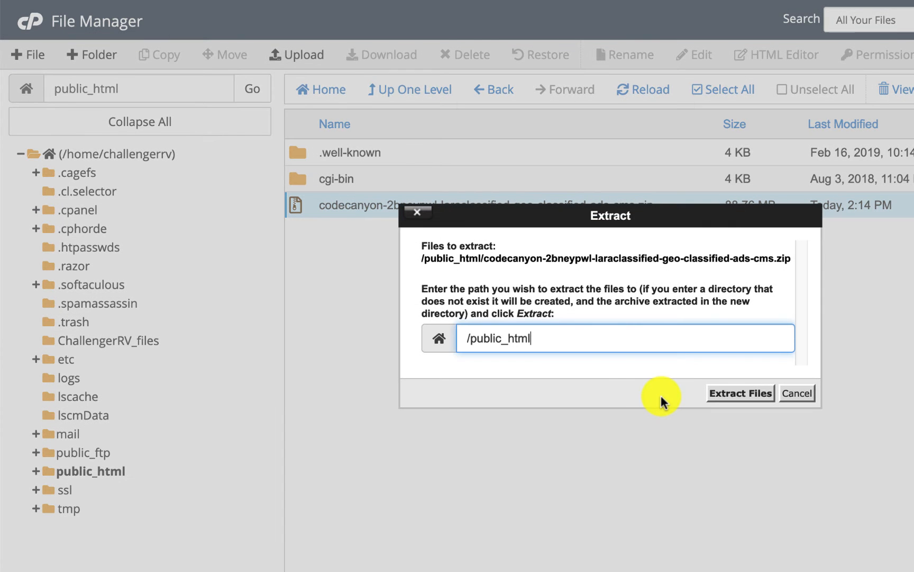
{"action": "left_click_drag", "start_coordinate": [542, 338], "coordinate": [459, 340]}
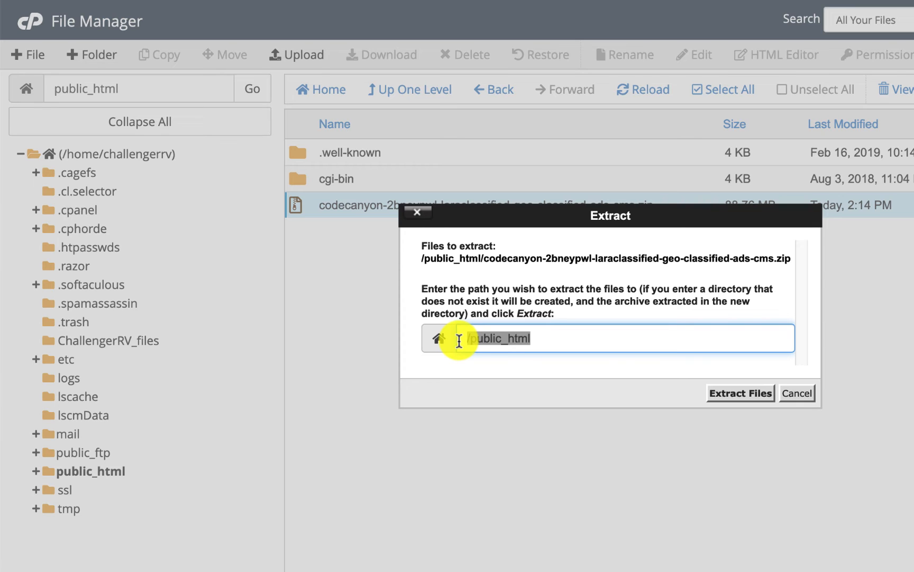
{"action": "left_click", "coordinate": [548, 327]}
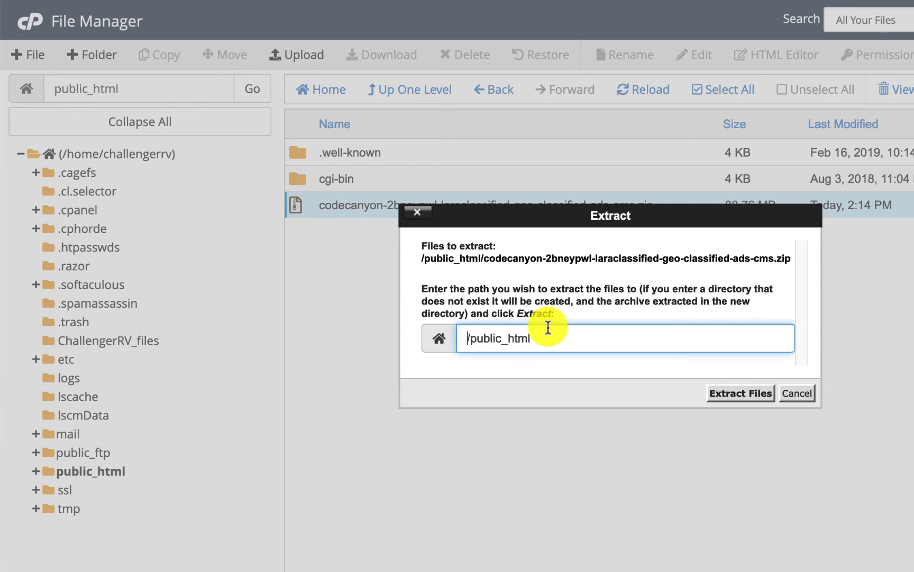
{"action": "type", "text": "/"}
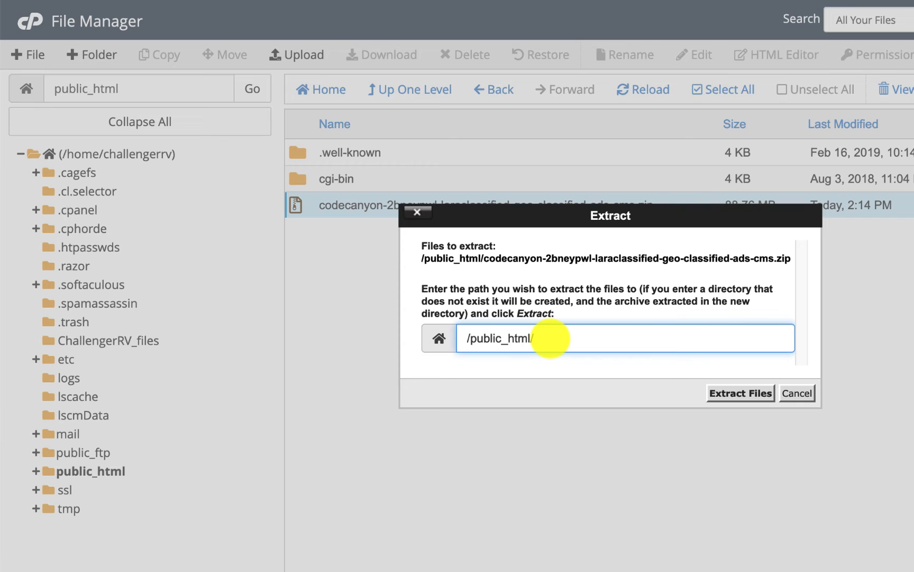
{"action": "type", "text": "classifieds"}
{"action": "key", "text": "BackSpace"}
{"action": "key", "text": "BackSpace"}
{"action": "key", "text": "BackSpace"}
{"action": "key", "text": "BackSpace"}
{"action": "key", "text": "BackSpace"}
{"action": "key", "text": "BackSpace"}
{"action": "key", "text": "BackSpace"}
{"action": "key", "text": "BackSpace"}
{"action": "key", "text": "BackSpace"}
{"action": "key", "text": "BackSpace"}
{"action": "key", "text": "BackSpace"}
{"action": "key", "text": "BackSpace"}
{"action": "left_click", "coordinate": [729, 395]}
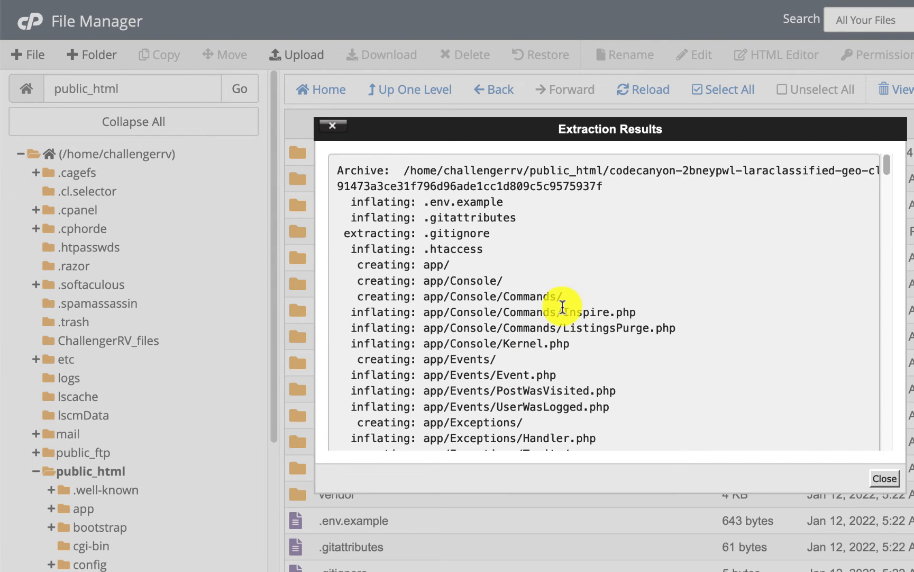
{"action": "left_click", "coordinate": [882, 477]}
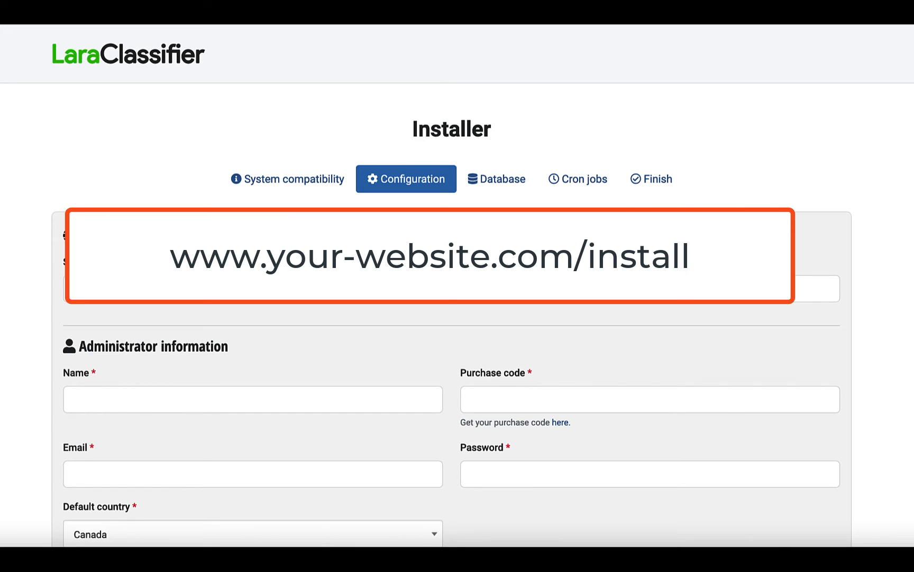
- Continue past the installer's Configuration step with Canada as default country and Sendmail as mail method
{"action": "scroll", "coordinate": [176, 190], "scroll_direction": "down", "scroll_amount": 3}
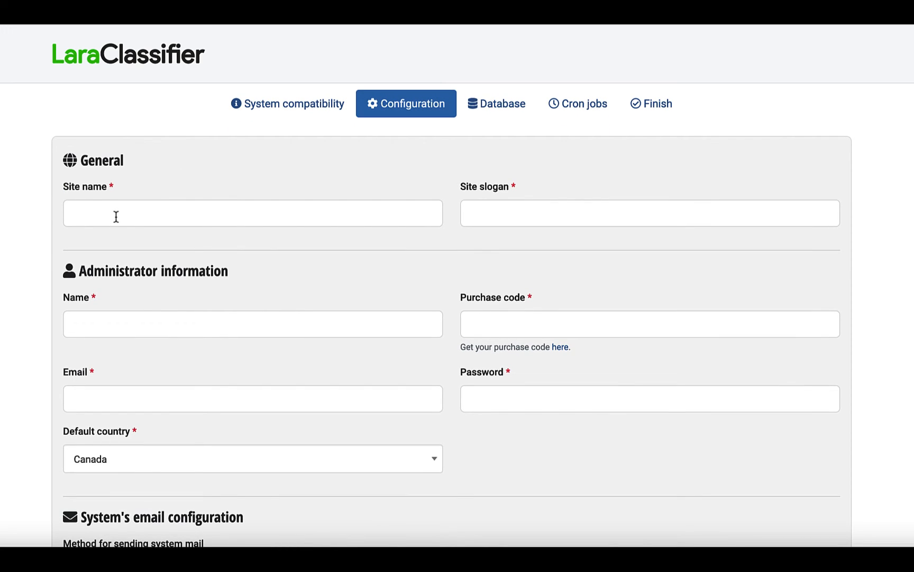
{"action": "left_click", "coordinate": [116, 217]}
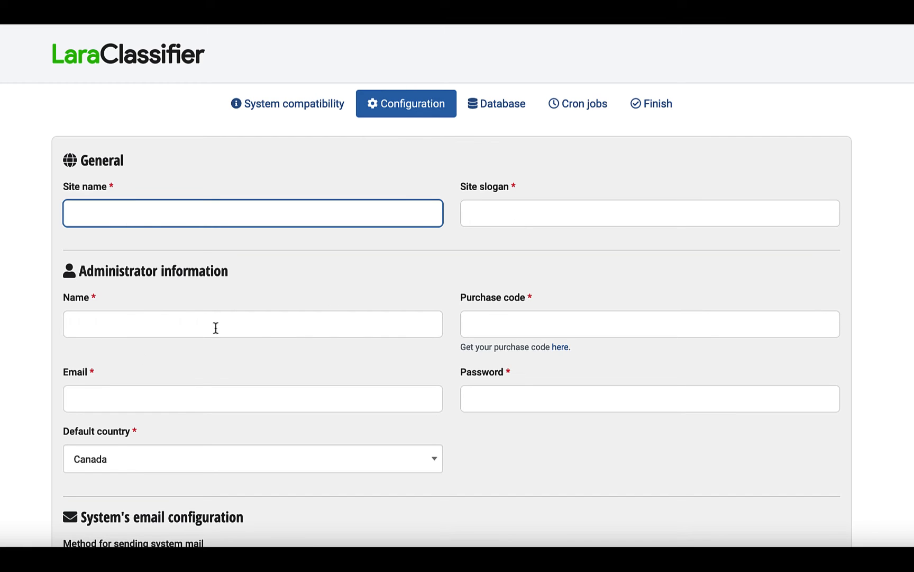
{"action": "left_click", "coordinate": [477, 328]}
{"action": "scroll", "coordinate": [477, 328], "scroll_direction": "down", "scroll_amount": 2}
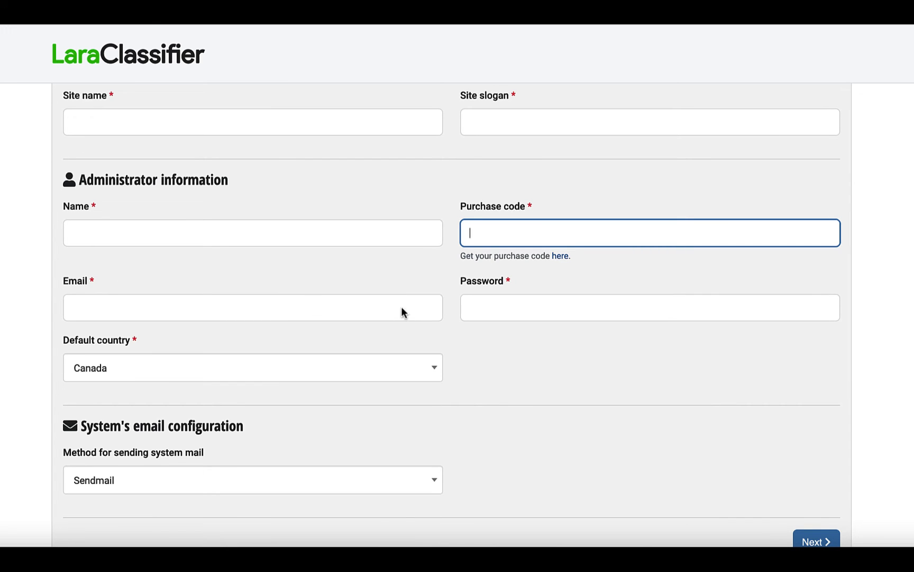
{"action": "left_click", "coordinate": [352, 378]}
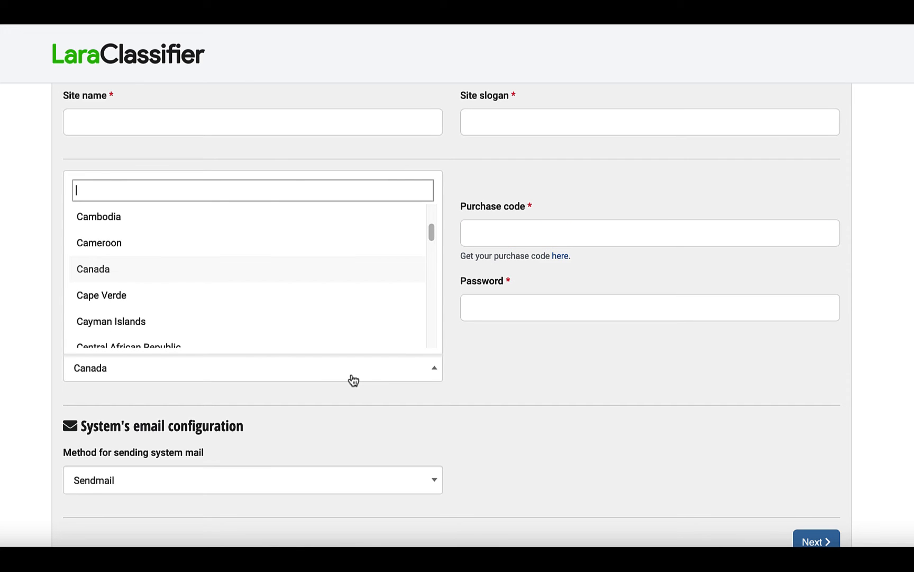
{"action": "left_click", "coordinate": [353, 380]}
{"action": "scroll", "coordinate": [608, 349], "scroll_direction": "down", "scroll_amount": 2}
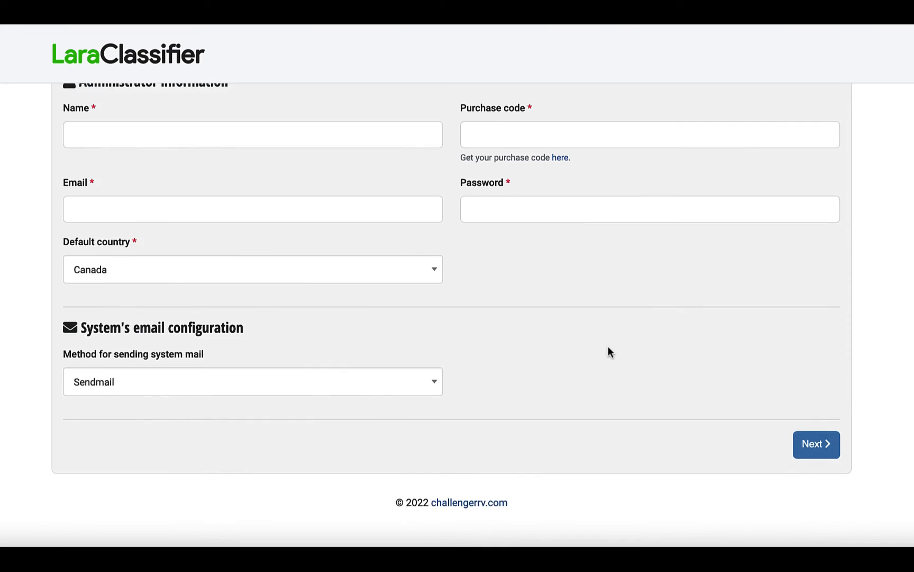
{"action": "left_click", "coordinate": [813, 459]}
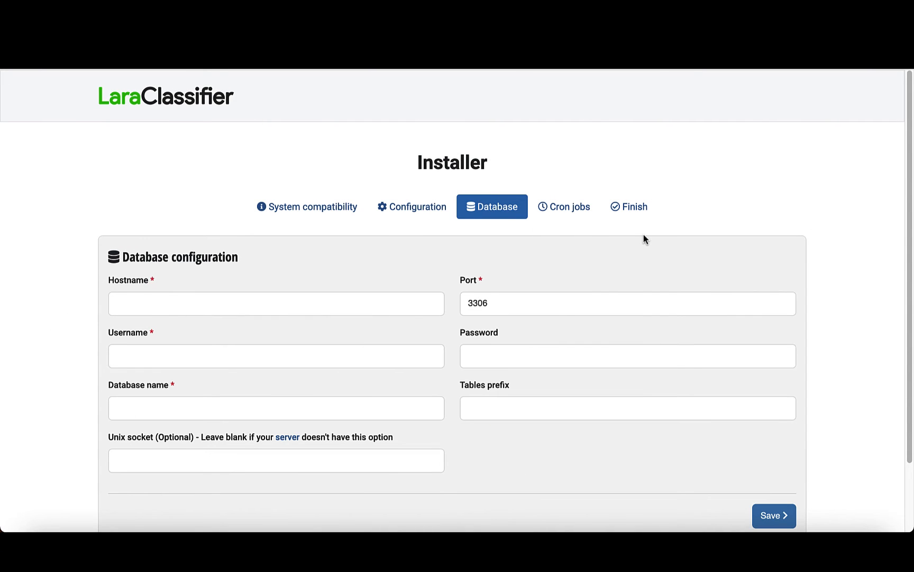
- Enter localhost as the database hostname, keeping port 3306
{"action": "left_click_drag", "start_coordinate": [122, 257], "coordinate": [238, 264]}
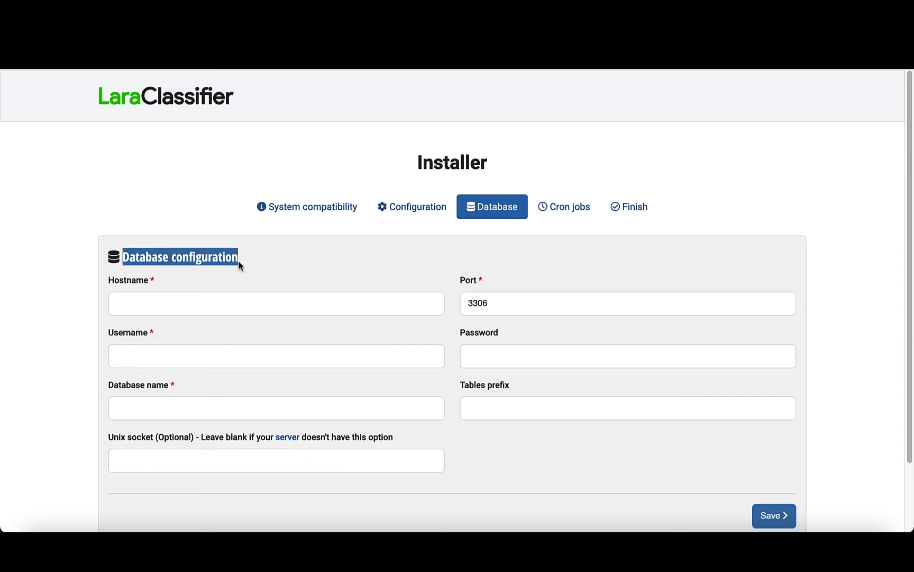
{"action": "left_click", "coordinate": [239, 262]}
{"action": "left_click", "coordinate": [141, 311]}
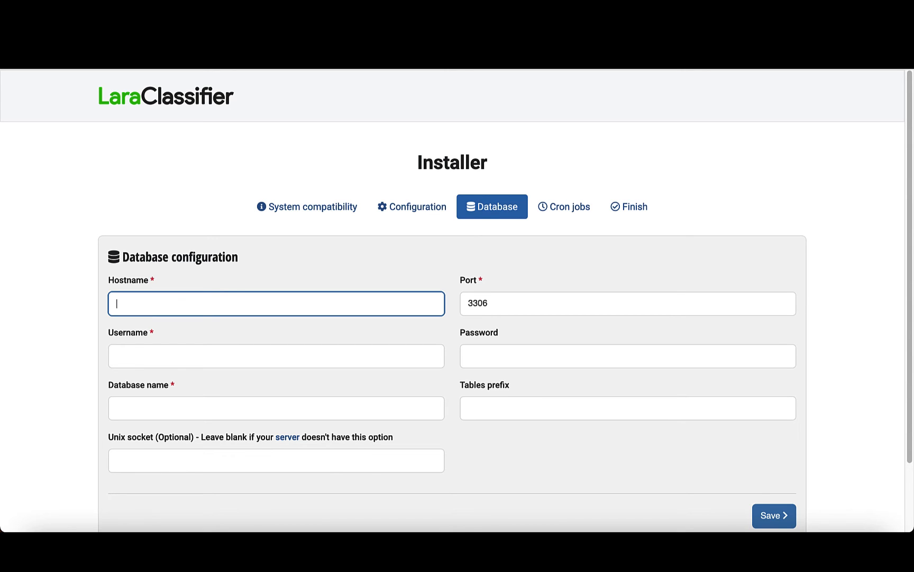
{"action": "type", "text": "localhost"}
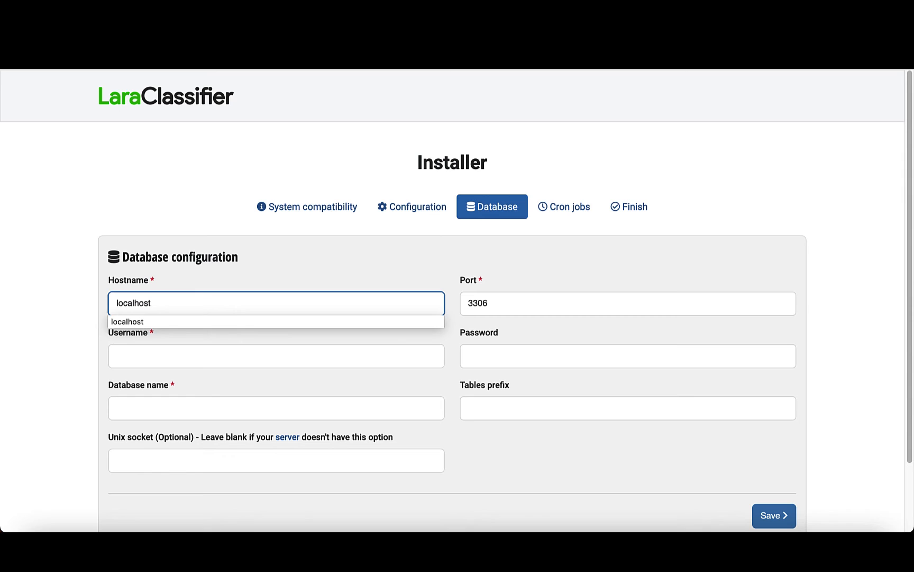
{"action": "key", "text": "Tab"}
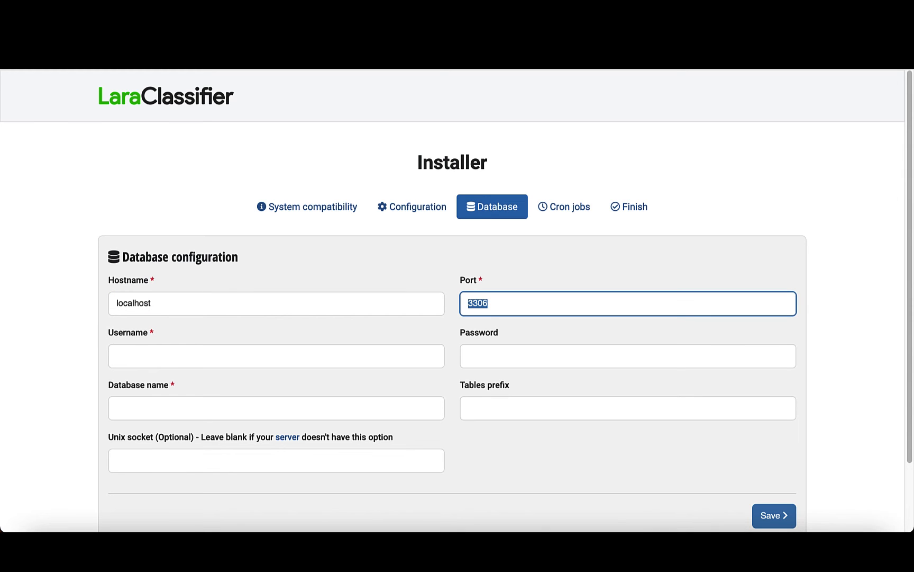
{"action": "key", "text": "Tab"}
- Copy the database username challengerrv_sitebuilderone and the database password from the notes editor into the installer's Username and Password fields
{"action": "key", "text": "super+Tab"}
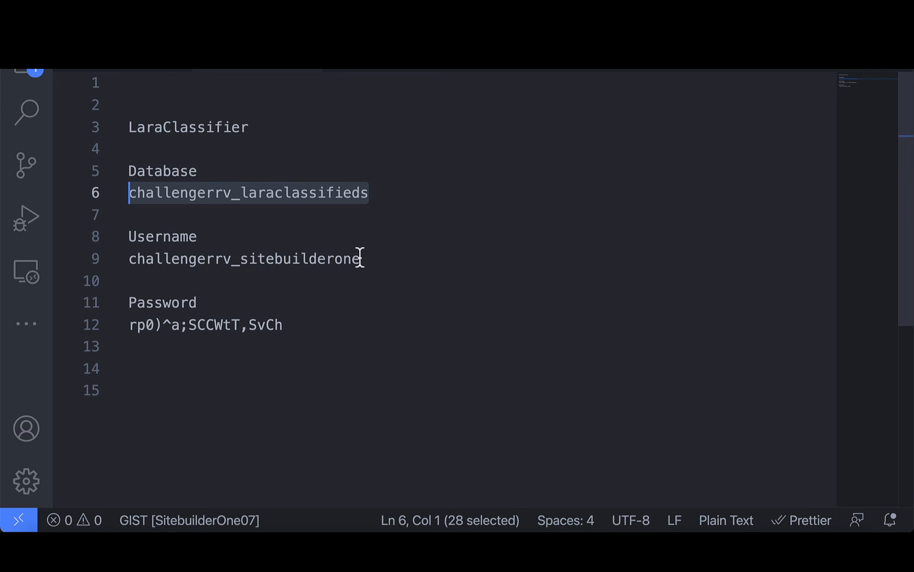
{"action": "left_click_drag", "start_coordinate": [362, 258], "coordinate": [113, 258]}
{"action": "key", "text": "super+c"}
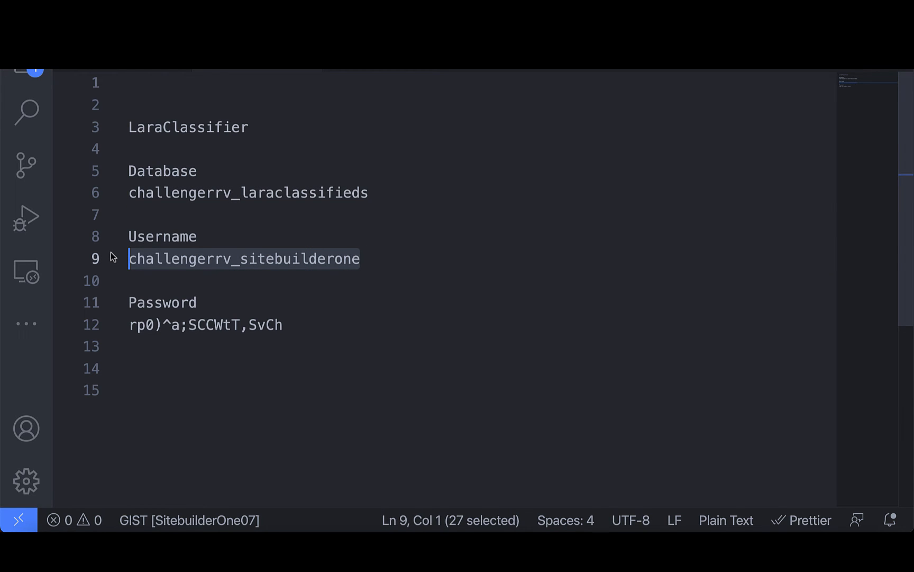
{"action": "key", "text": "super+Tab"}
{"action": "key", "text": "super+v"}
{"action": "key", "text": "Tab"}
{"action": "key", "text": "super+Tab"}
{"action": "left_click_drag", "start_coordinate": [284, 324], "coordinate": [130, 327]}
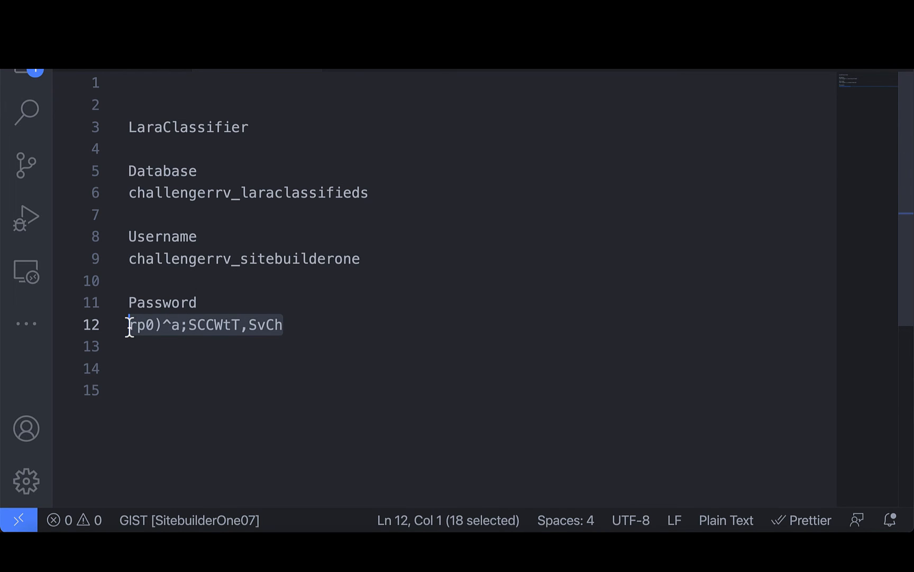
{"action": "key", "text": "super+c"}
{"action": "key", "text": "super+Tab"}
{"action": "key", "text": "super+v"}
{"action": "key", "text": "Tab"}
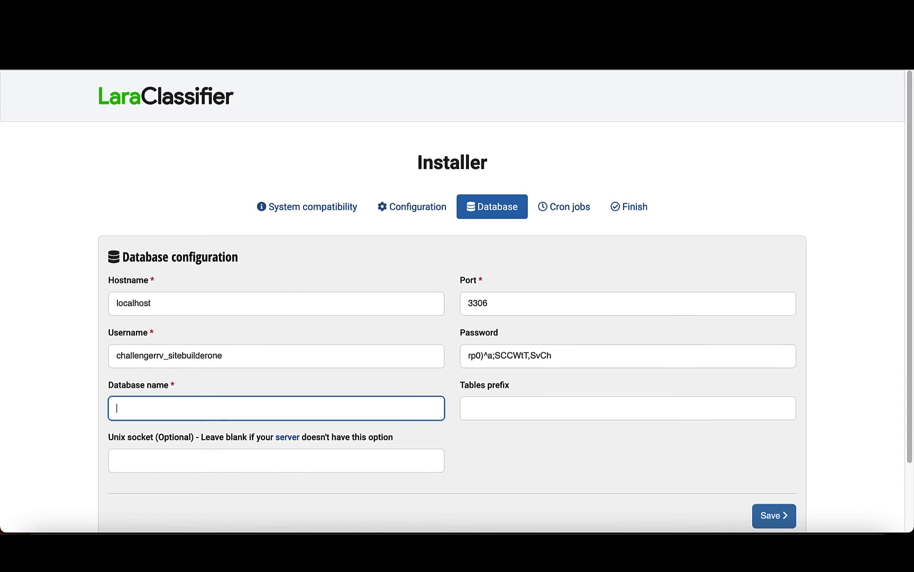
- Copy the database name challengerrv_laraclassifieds from the notes into the Database name field
{"action": "key", "text": "super+Tab"}
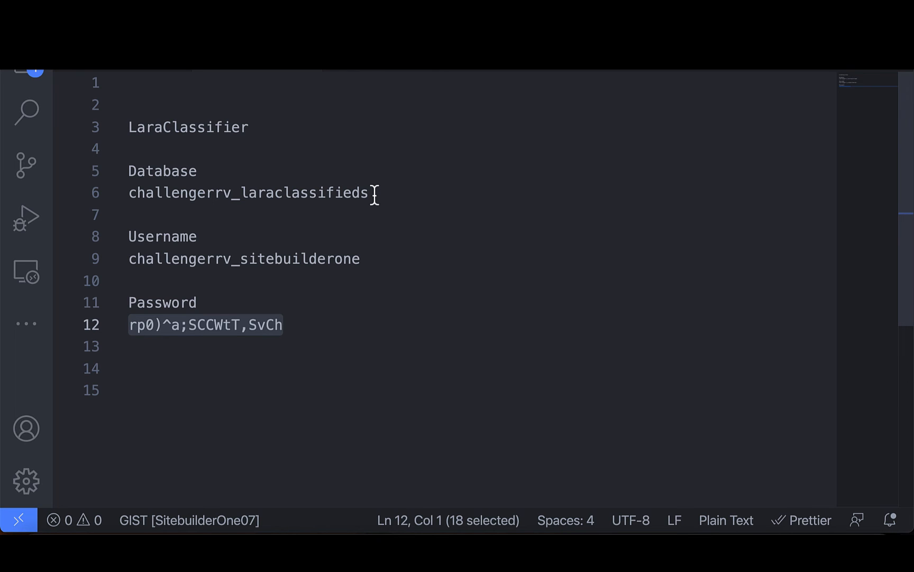
{"action": "left_click_drag", "start_coordinate": [371, 193], "coordinate": [129, 195]}
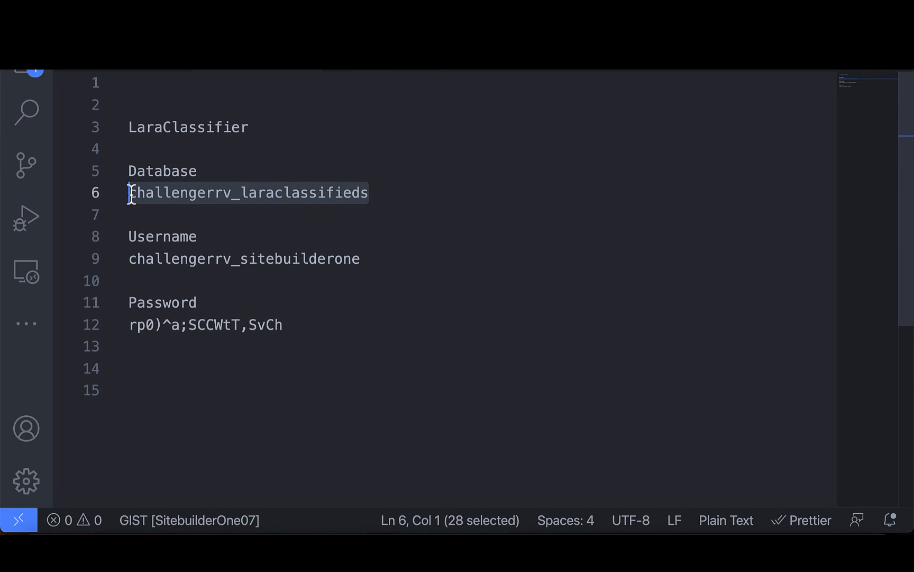
{"action": "key", "text": "super+c"}
{"action": "key", "text": "super+Tab"}
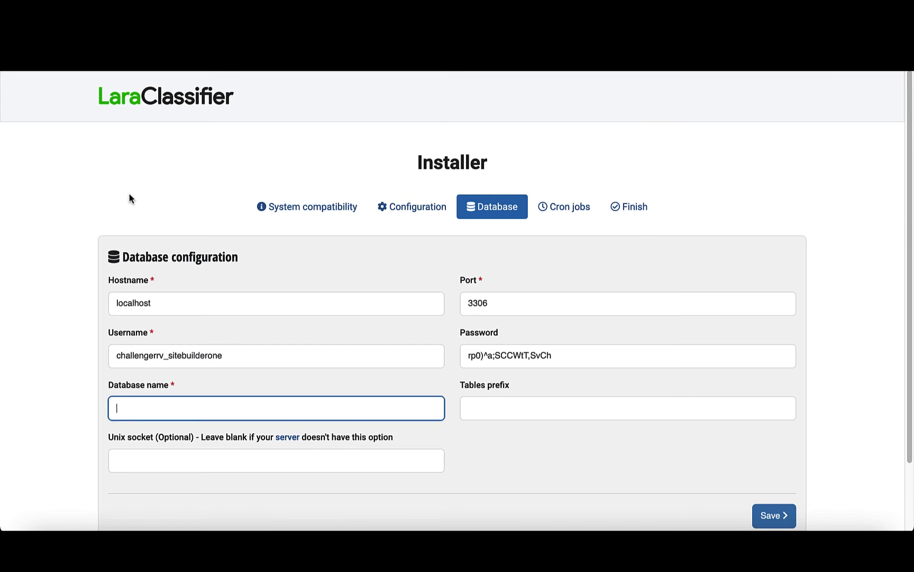
{"action": "key", "text": "super+v"}
{"action": "key", "text": "Tab"}
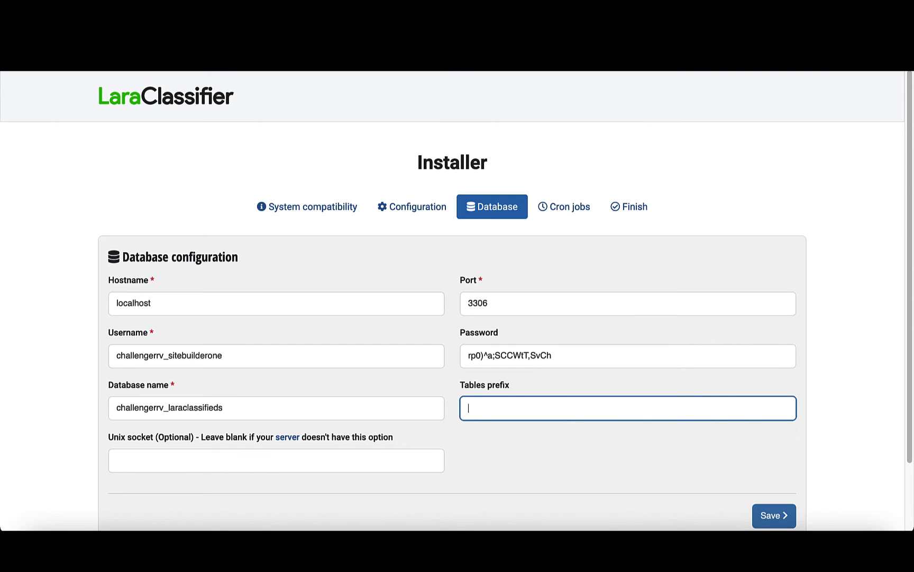
{"action": "type", "text": "ads_"}
{"action": "key", "text": "super+a"}
{"action": "key", "text": "BackSpace"}
- Save the database configuration and start the database setup
{"action": "scroll", "coordinate": [186, 311], "scroll_direction": "down", "scroll_amount": 3}
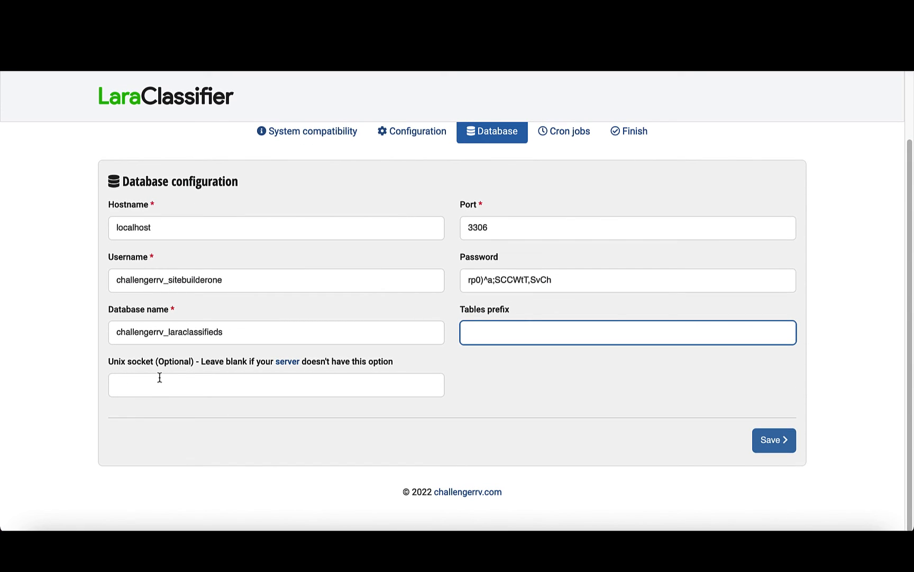
{"action": "left_click", "coordinate": [773, 448]}
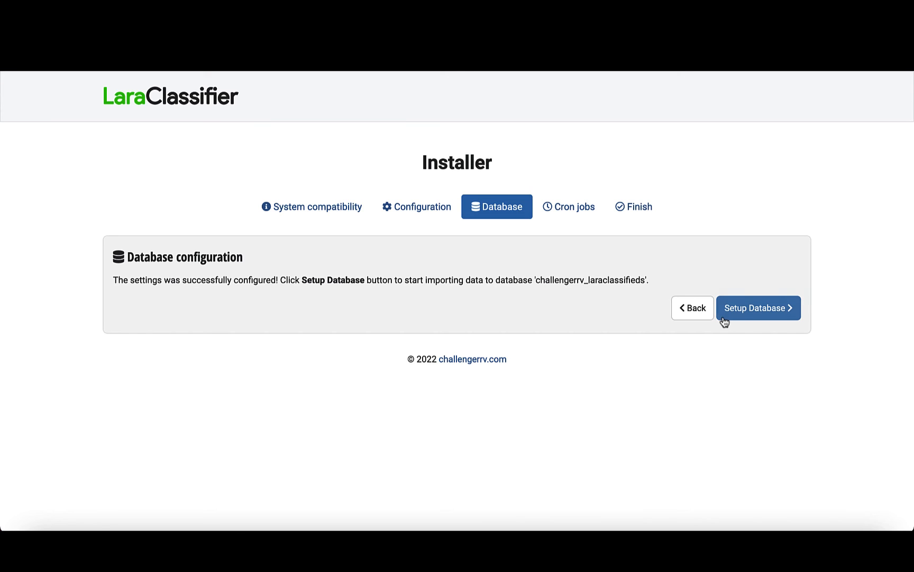
{"action": "left_click", "coordinate": [751, 312]}
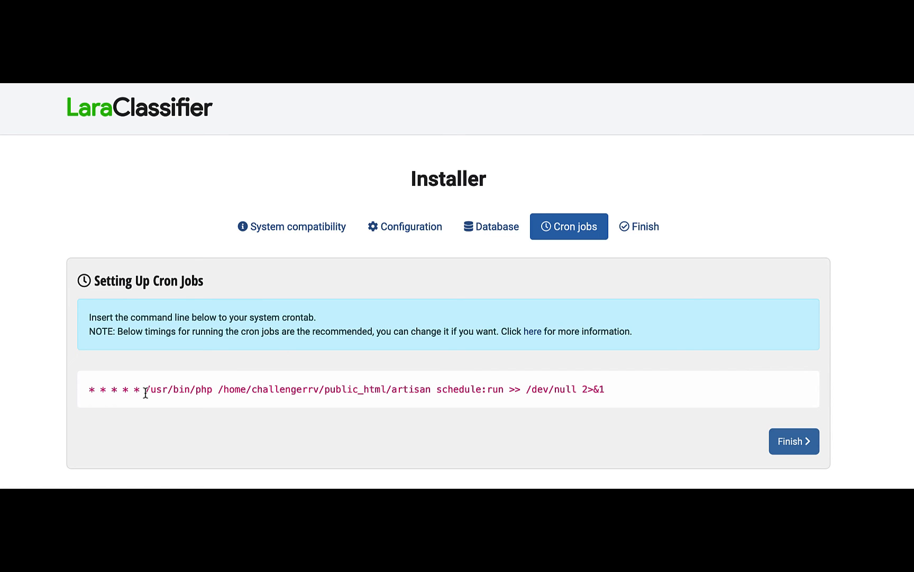
- Copy the installer's cron command and paste it as the command of a new cron job in cPanel Cron Jobs
{"action": "left_click_drag", "start_coordinate": [145, 392], "coordinate": [542, 419]}
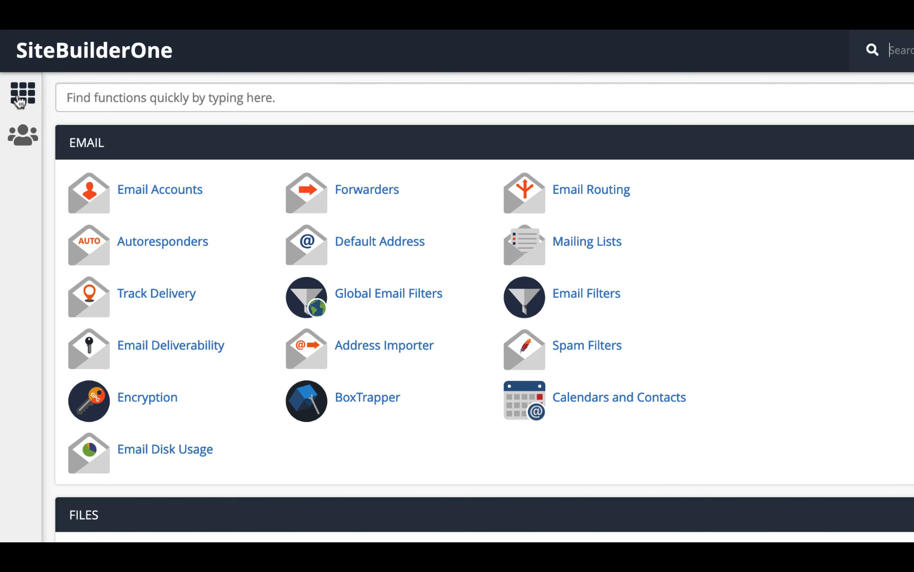
{"action": "left_click", "coordinate": [102, 96]}
{"action": "type", "text": "cron"}
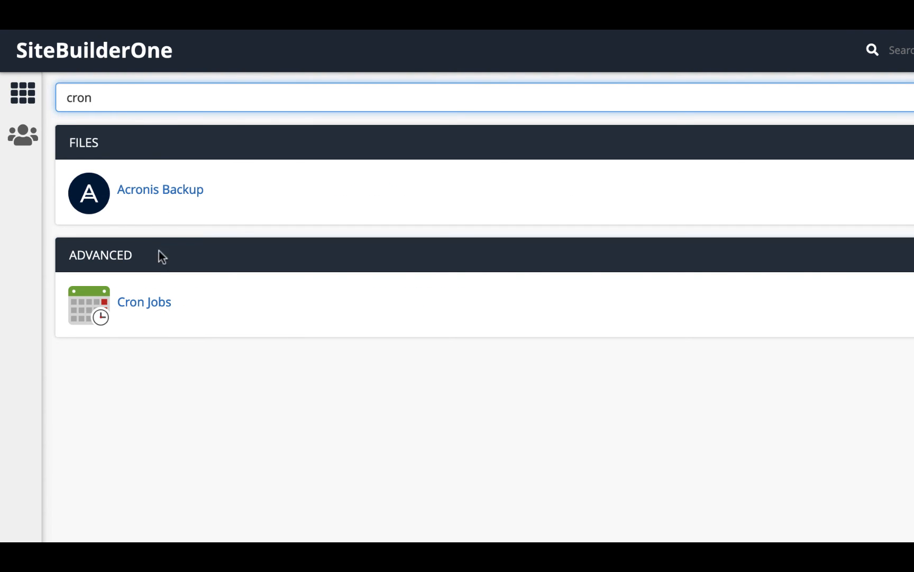
{"action": "left_click", "coordinate": [149, 306]}
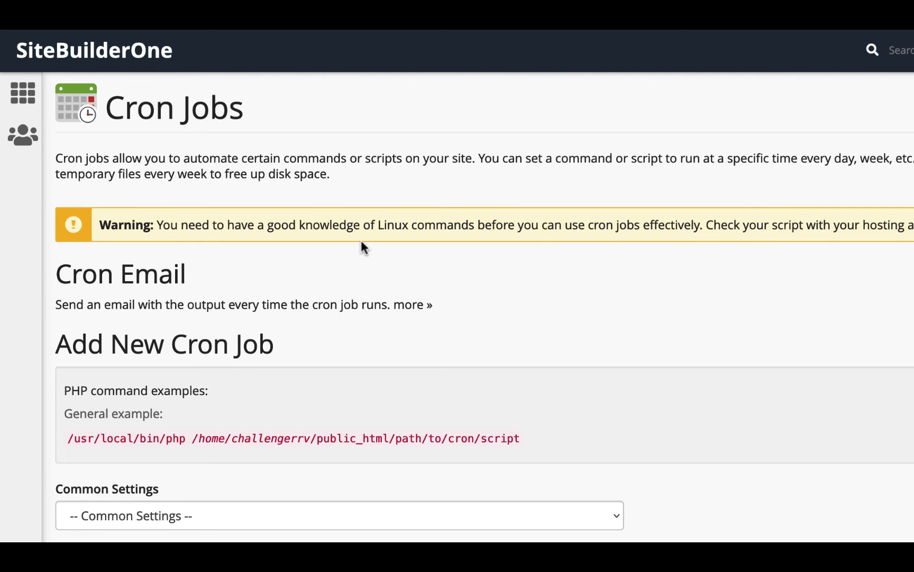
{"action": "scroll", "coordinate": [362, 241], "scroll_direction": "down", "scroll_amount": 8}
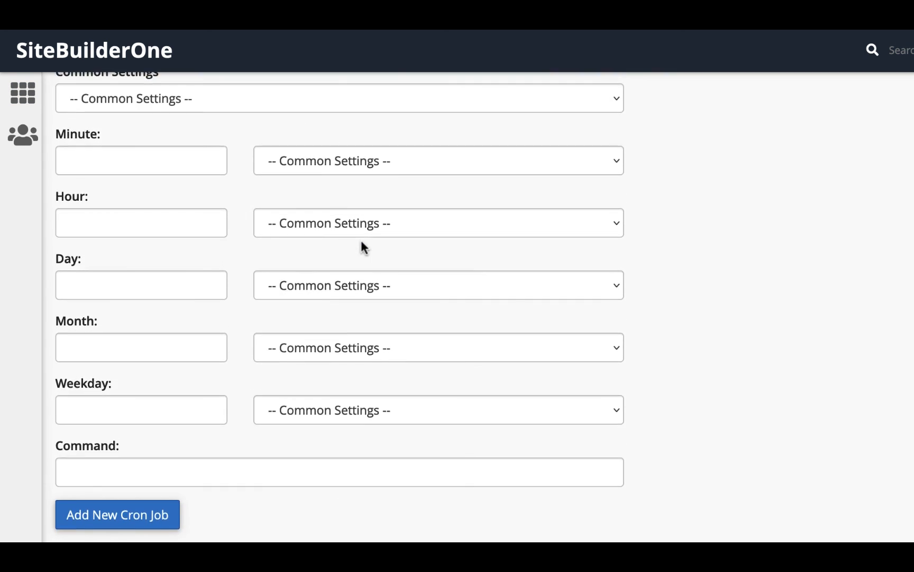
{"action": "left_click", "coordinate": [108, 480]}
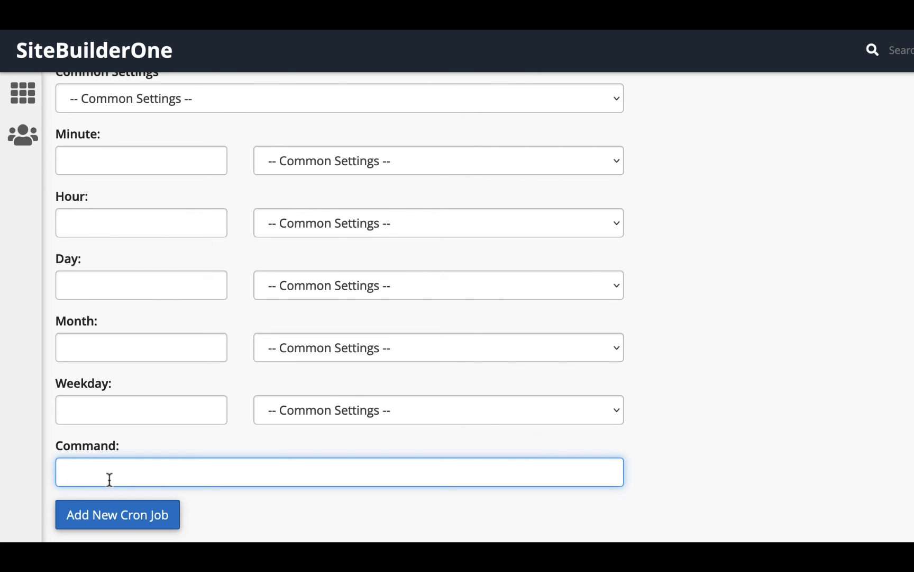
{"action": "key", "text": "ctrl+v"}
- Set the cron job's common schedule to Once Per Minute (* * * * *)
{"action": "left_click", "coordinate": [209, 98]}
{"action": "left_click", "coordinate": [209, 124]}
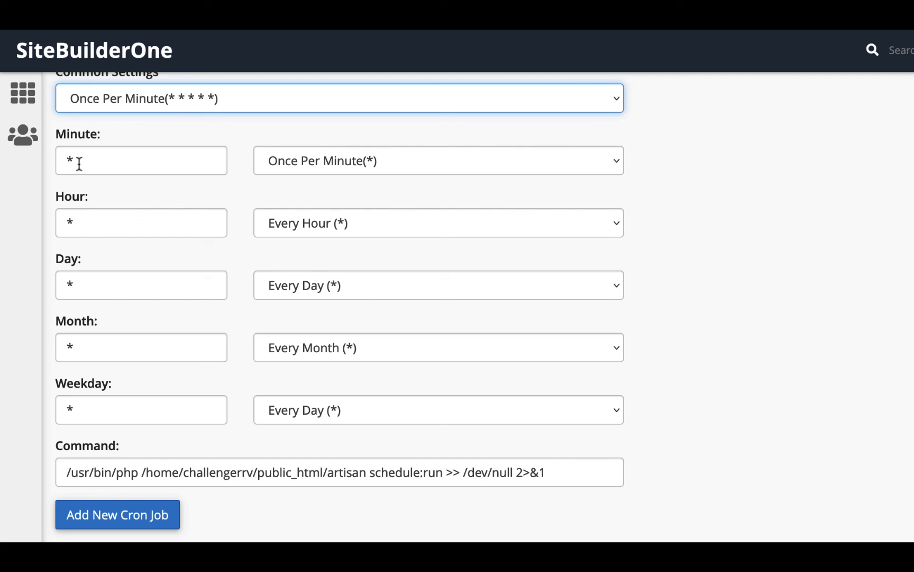
{"action": "left_click", "coordinate": [190, 108]}
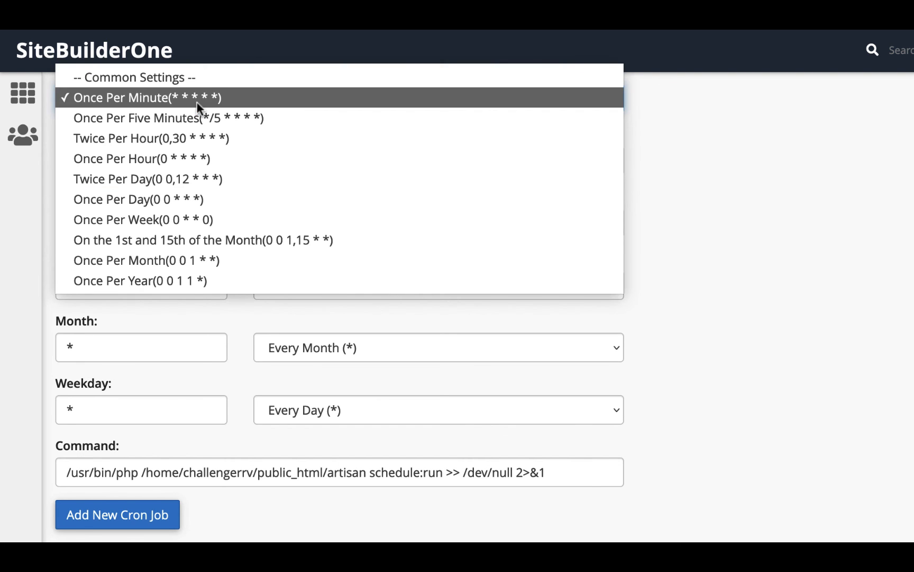
- Change the cron job's common schedule to Once Per Five Minutes (*/5 * * * *) and add the new cron job
{"action": "left_click", "coordinate": [204, 158]}
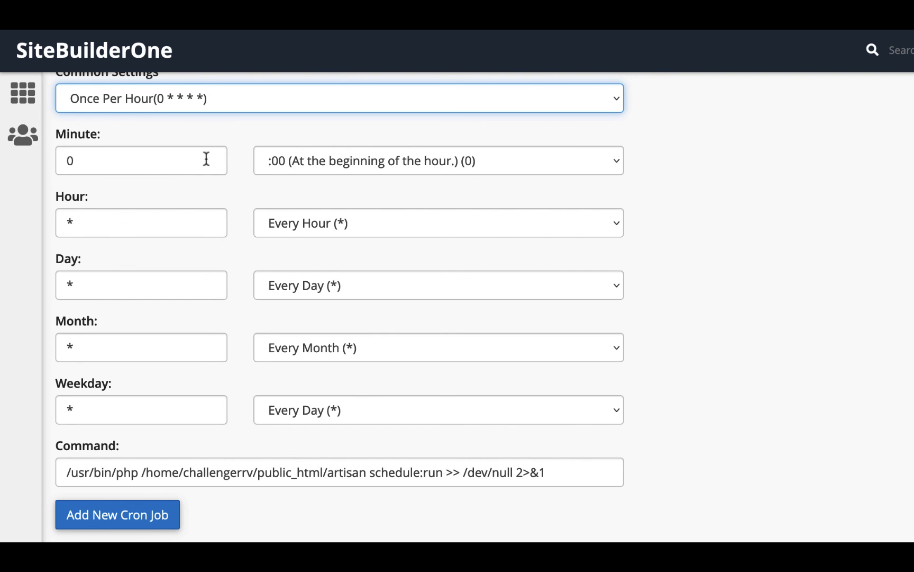
{"action": "left_click", "coordinate": [204, 106]}
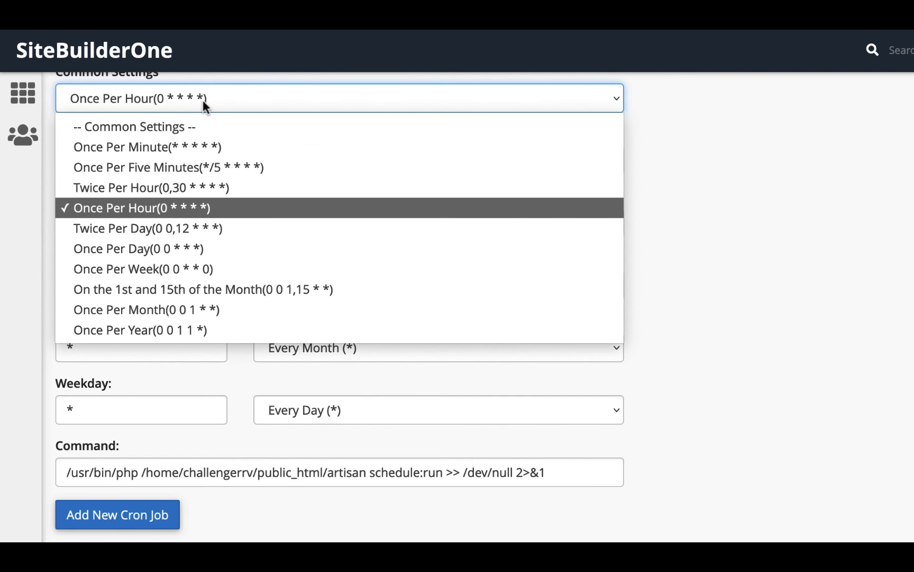
{"action": "left_click", "coordinate": [208, 167]}
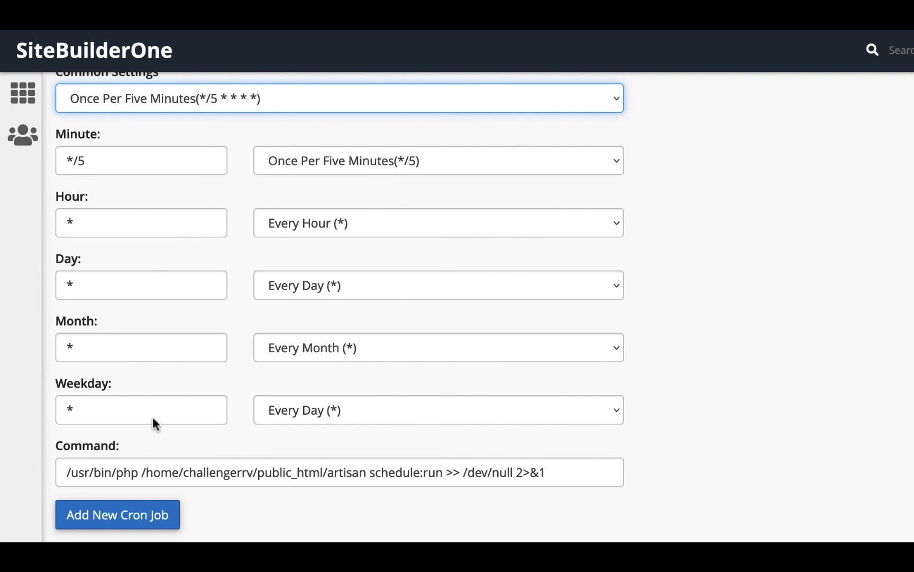
{"action": "left_click", "coordinate": [120, 524]}
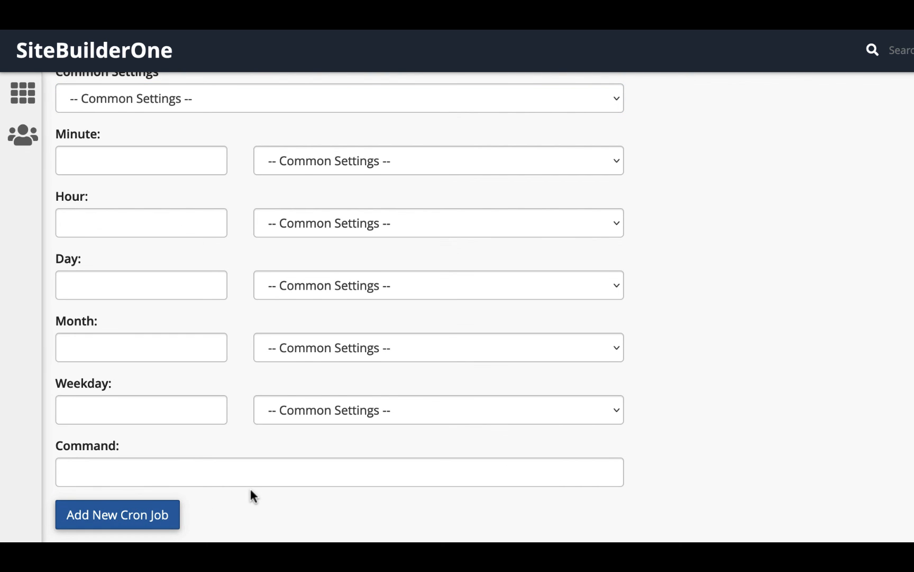
- Finish the LaraClassifier installer from its Cron jobs stage
{"action": "scroll", "coordinate": [251, 490], "scroll_direction": "down", "scroll_amount": 3}
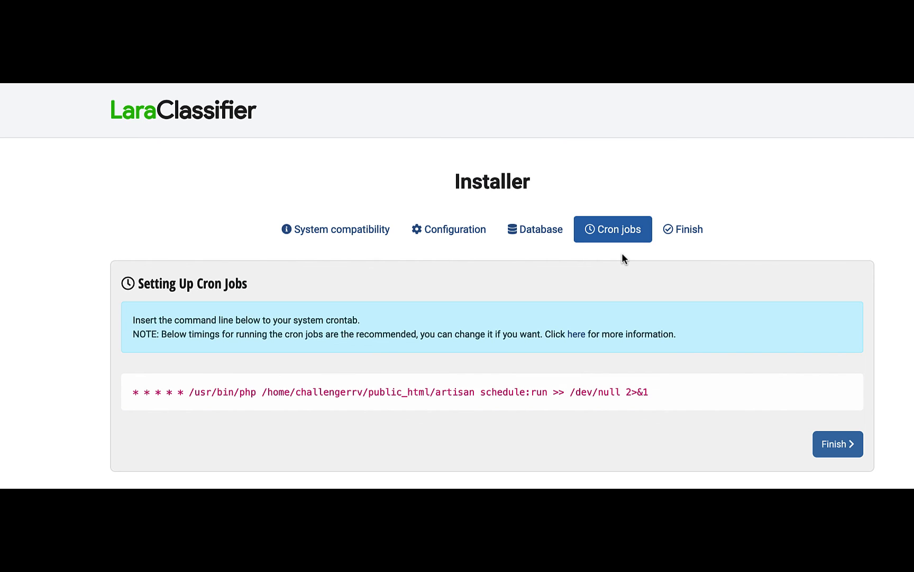
{"action": "left_click", "coordinate": [828, 448]}
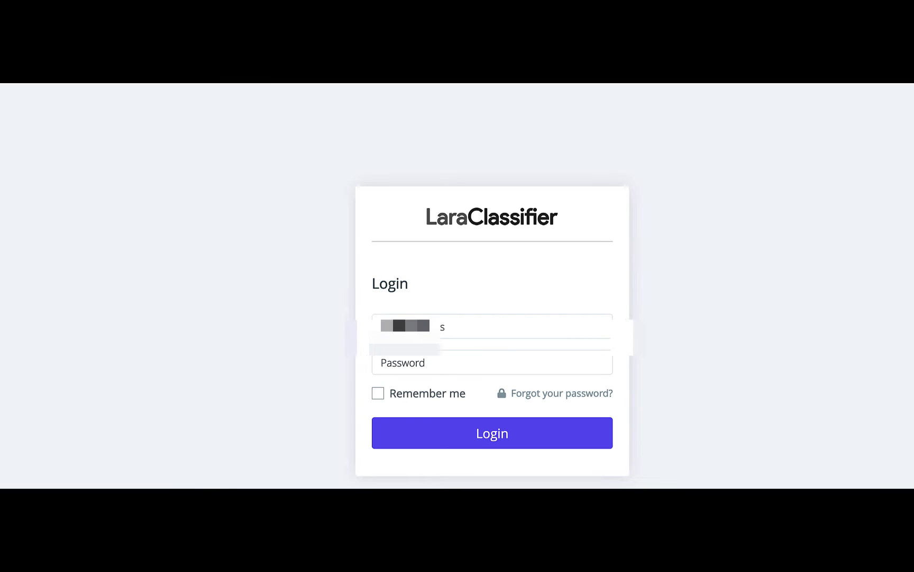
- Begin logging in by focusing the Email address field of the LaraClassifier login form
{"action": "scroll", "coordinate": [414, 338], "scroll_direction": "down", "scroll_amount": 1}
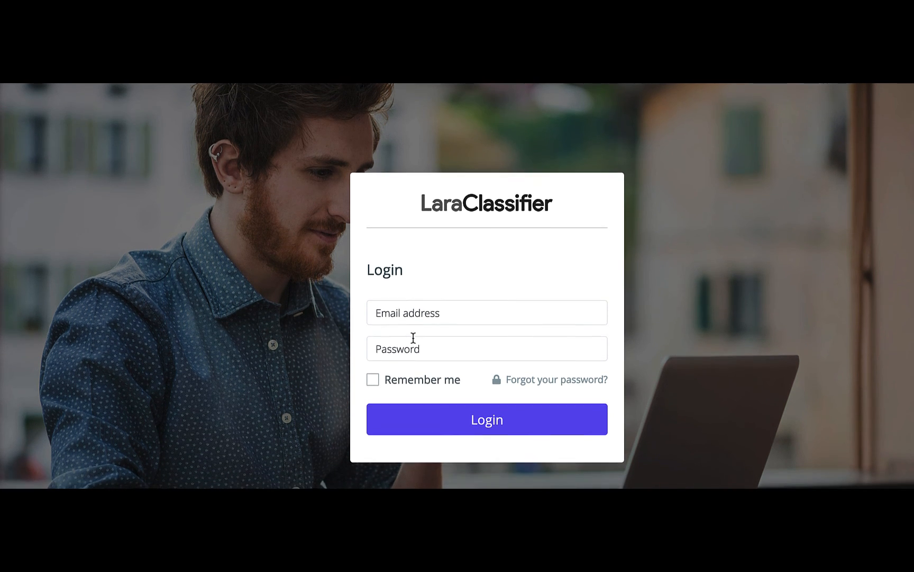
{"action": "scroll", "coordinate": [414, 338], "scroll_direction": "up", "scroll_amount": 1}
{"action": "left_click", "coordinate": [414, 328]}
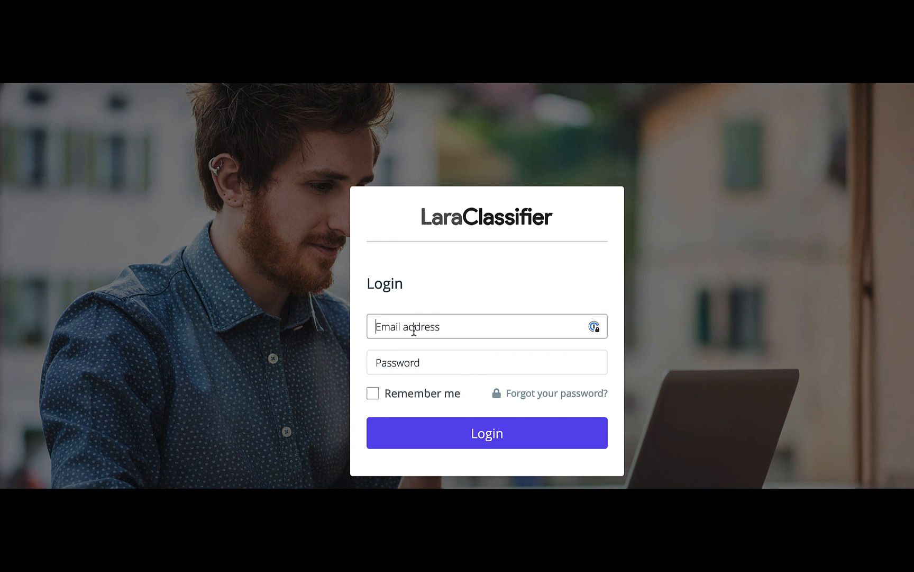